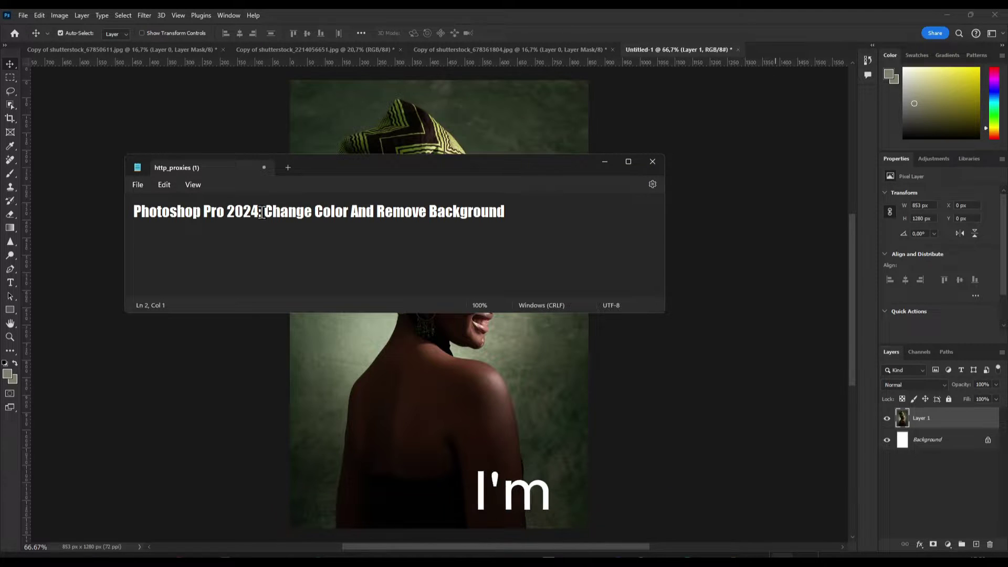
Minimize the Notepad title notes to reveal the portrait in Photoshop.
{"action": "left_click_drag", "start_coordinate": [265, 211], "coordinate": [349, 209]}
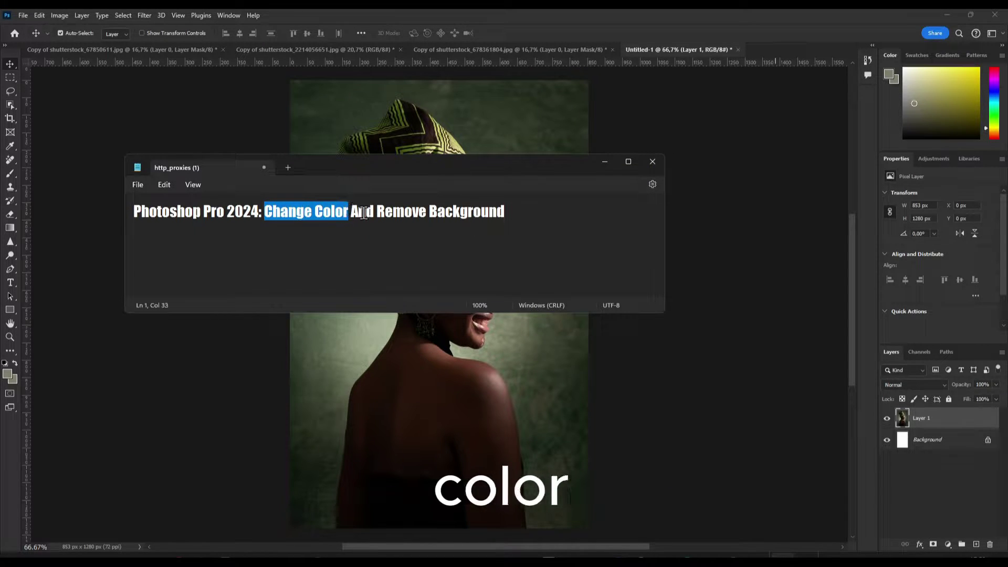
{"action": "left_click", "coordinate": [368, 214]}
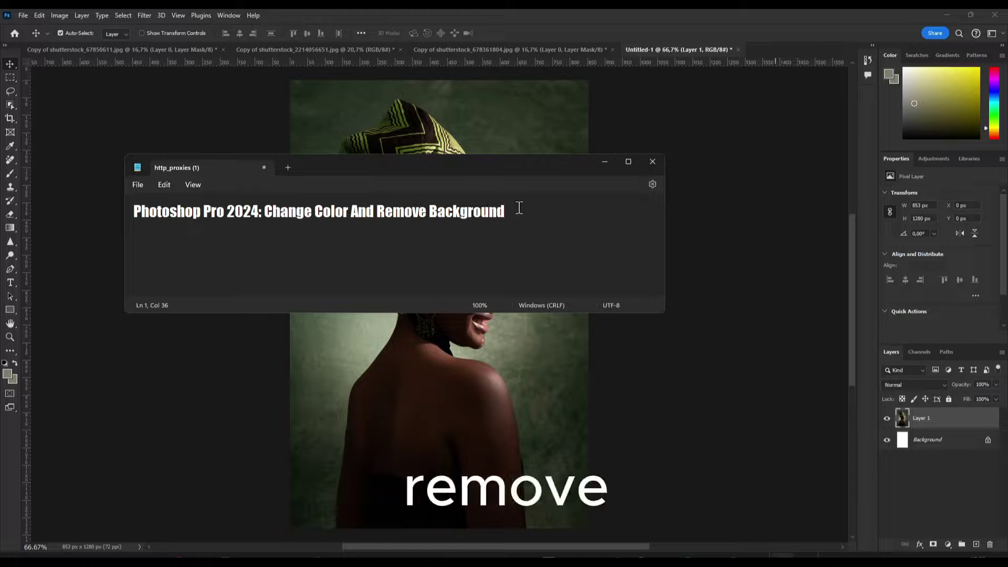
{"action": "left_click", "coordinate": [601, 163]}
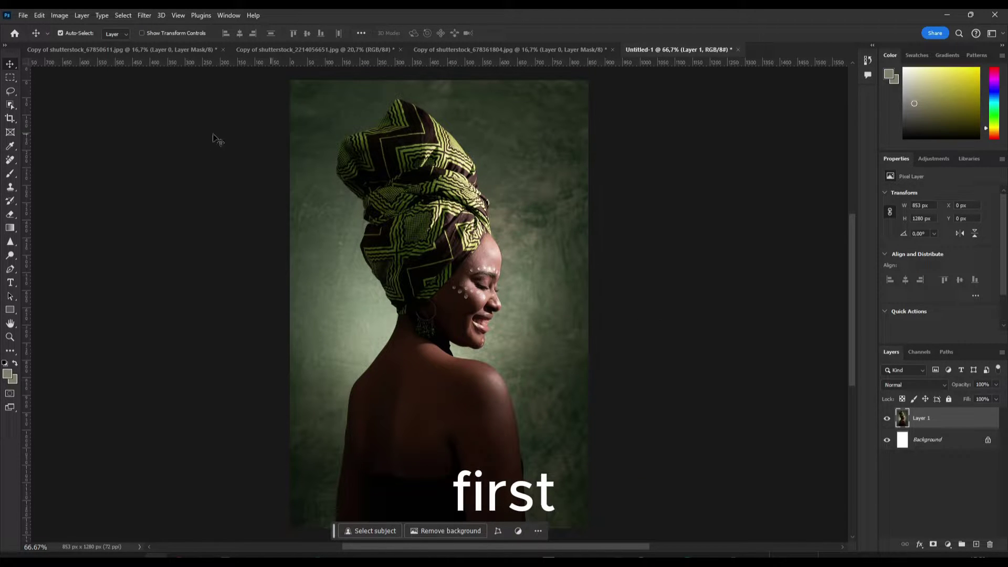
Select the woman with the Object Selection tool's Select Subject, testing and undoing an inversion.
{"action": "left_click", "coordinate": [10, 103]}
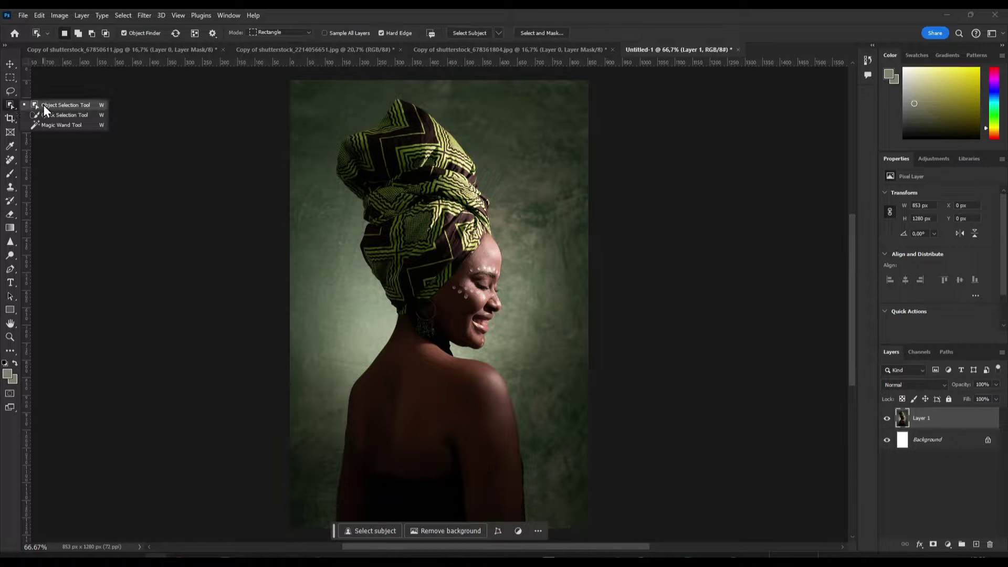
{"action": "left_click", "coordinate": [43, 105]}
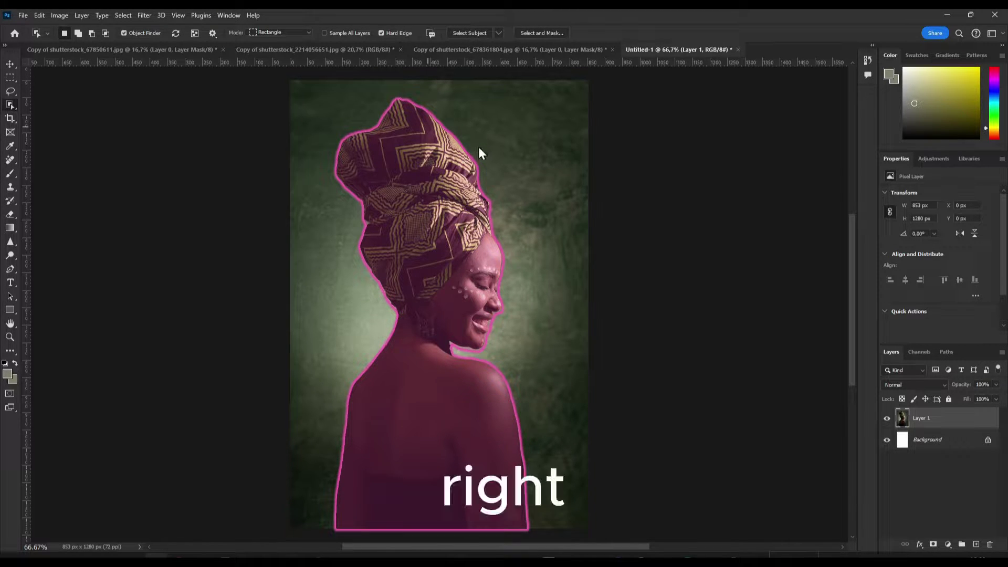
{"action": "left_click", "coordinate": [465, 36]}
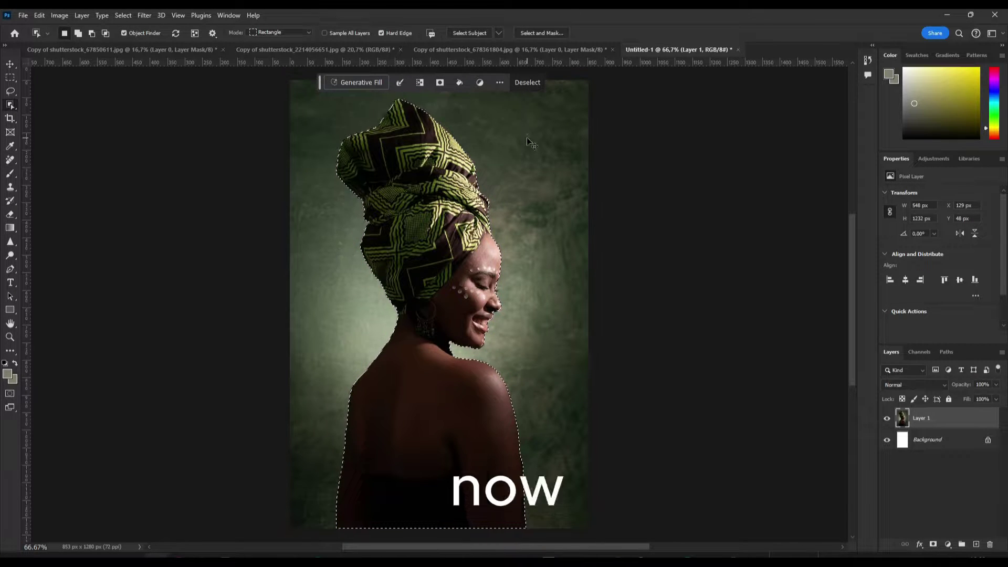
{"action": "key", "text": "ctrl+i"}
{"action": "key", "text": "ctrl+z"}
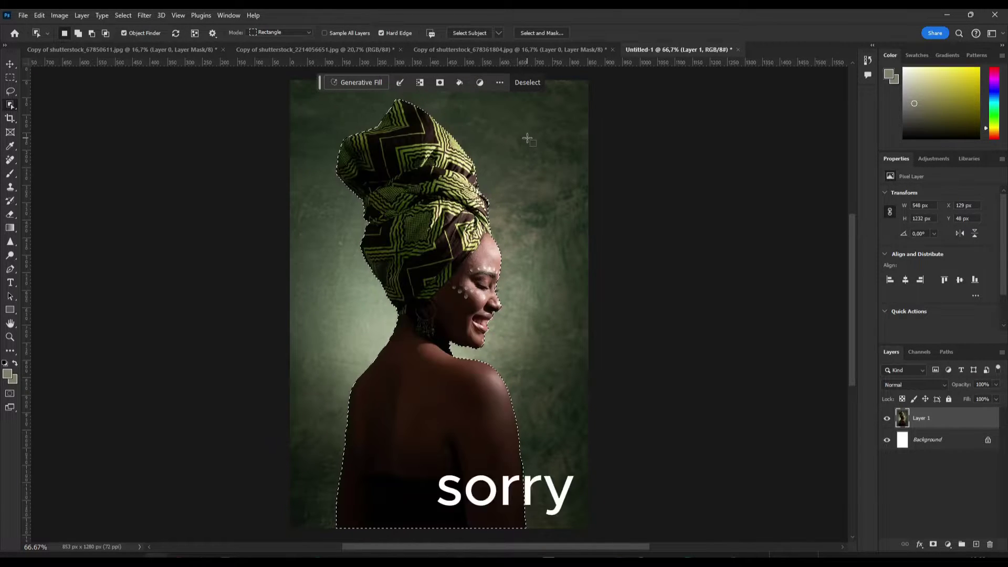
Add a layer mask to Layer 1 and test inverting it with Ctrl+I.
{"action": "left_click", "coordinate": [937, 547]}
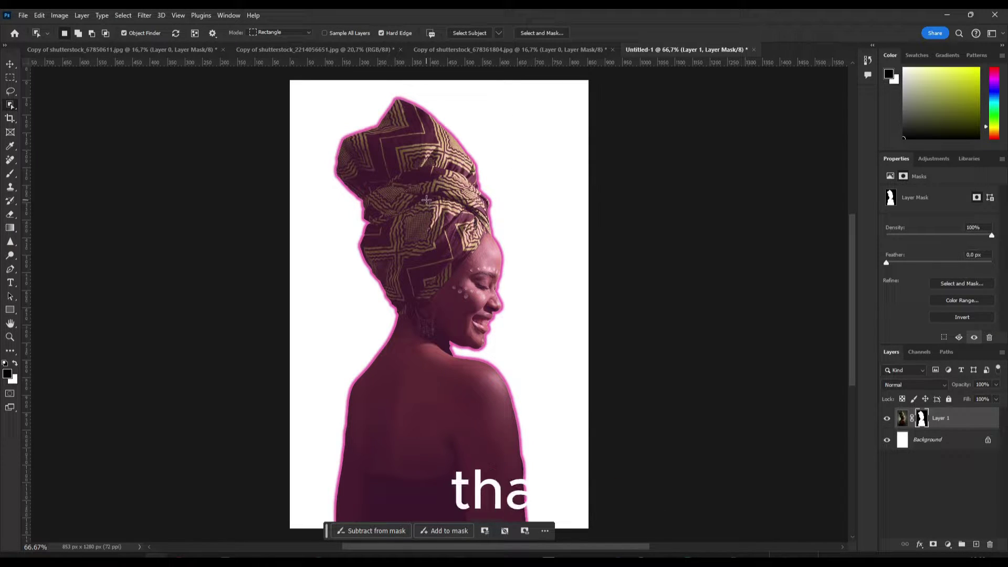
{"action": "key", "text": "ctrl+i"}
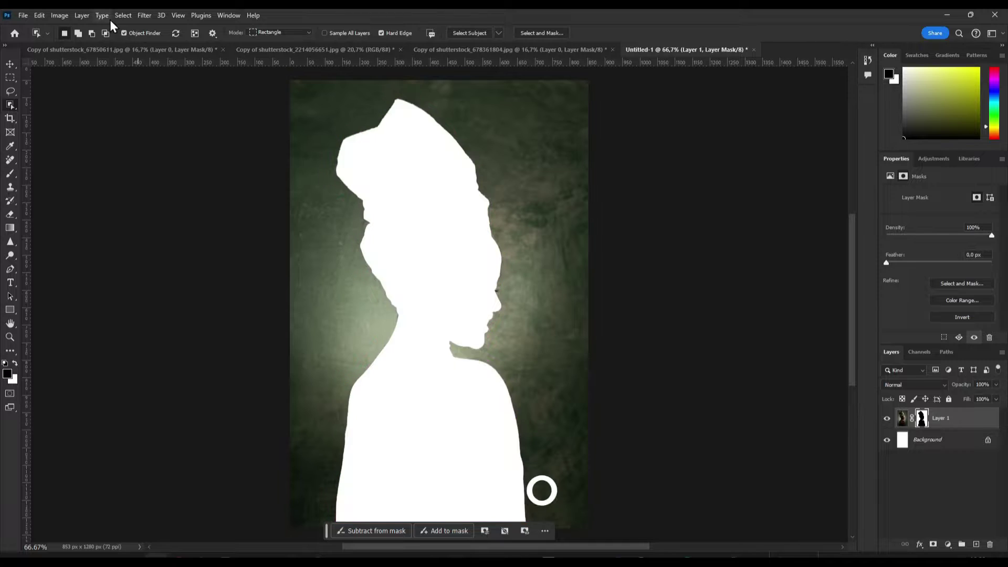
{"action": "left_click", "coordinate": [123, 15]}
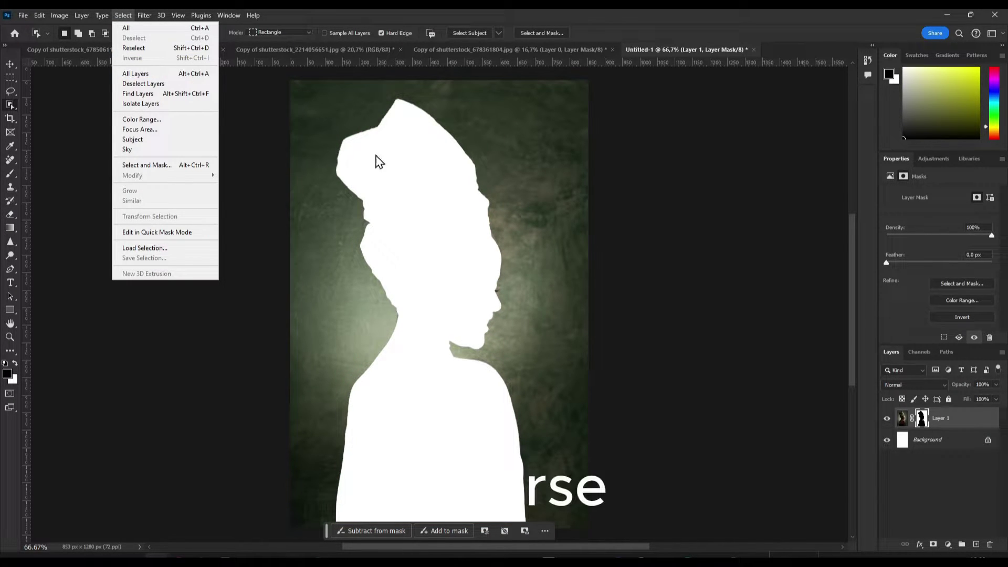
{"action": "left_click", "coordinate": [396, 174]}
{"action": "key", "text": "ctrl+i"}
{"action": "key", "text": "ctrl+i"}
{"action": "key", "text": "ctrl+i"}
{"action": "key", "text": "ctrl+i"}
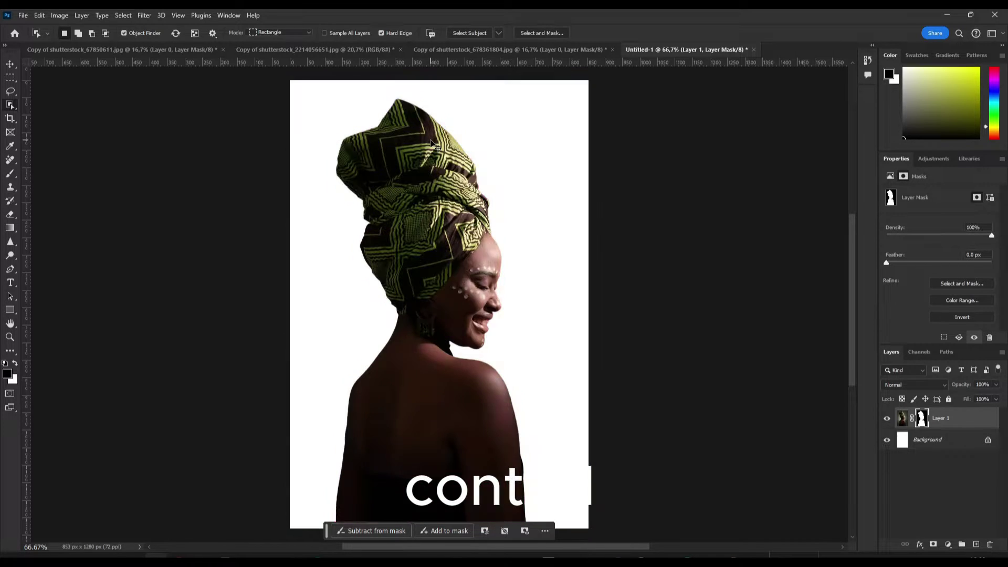
{"action": "key", "text": "ctrl+i"}
{"action": "key", "text": "ctrl+i"}
{"action": "key", "text": "ctrl+i"}
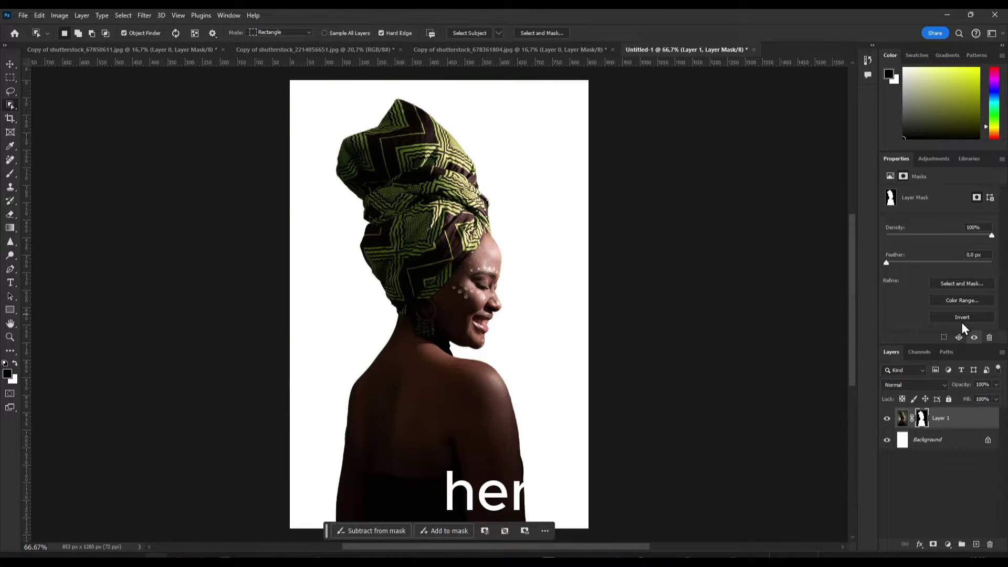
Toggle the mask's Invert button until the woman shows on plain white.
{"action": "left_click", "coordinate": [962, 322]}
{"action": "left_click", "coordinate": [963, 322]}
{"action": "left_click", "coordinate": [963, 322]}
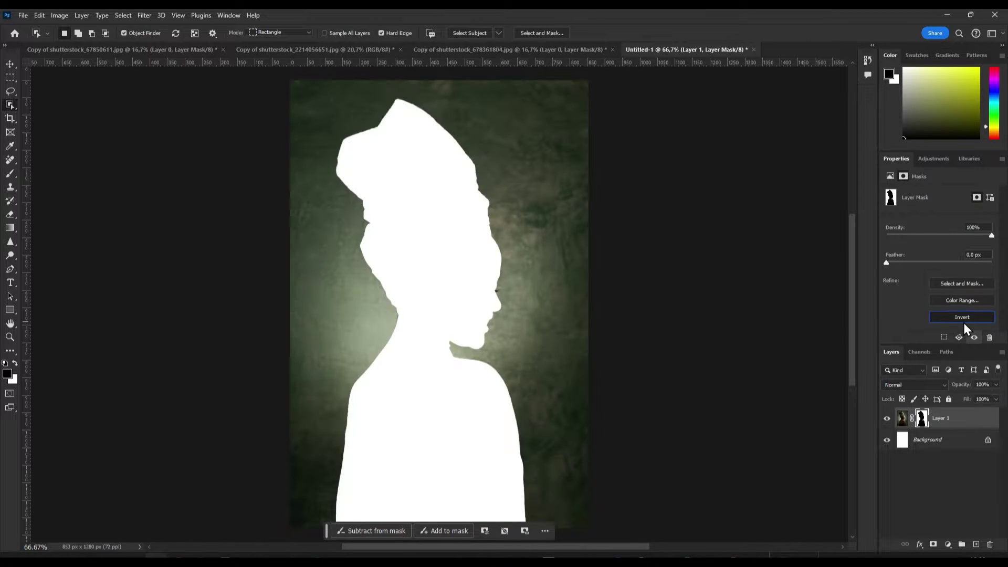
{"action": "left_click", "coordinate": [963, 323]}
{"action": "left_click", "coordinate": [963, 323]}
{"action": "left_click", "coordinate": [963, 322]}
{"action": "left_click", "coordinate": [963, 322]}
{"action": "left_click", "coordinate": [124, 15]}
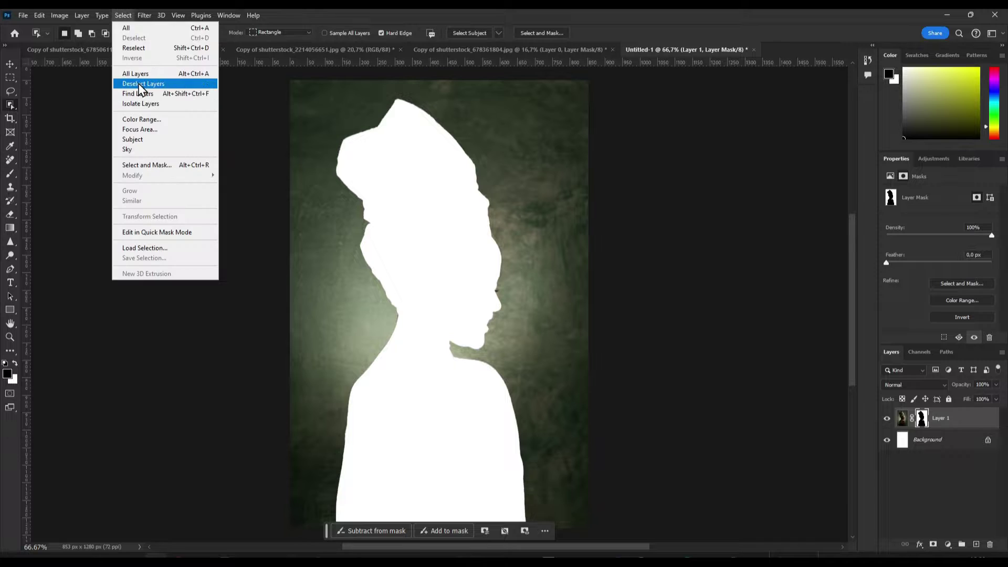
{"action": "left_click", "coordinate": [908, 323]}
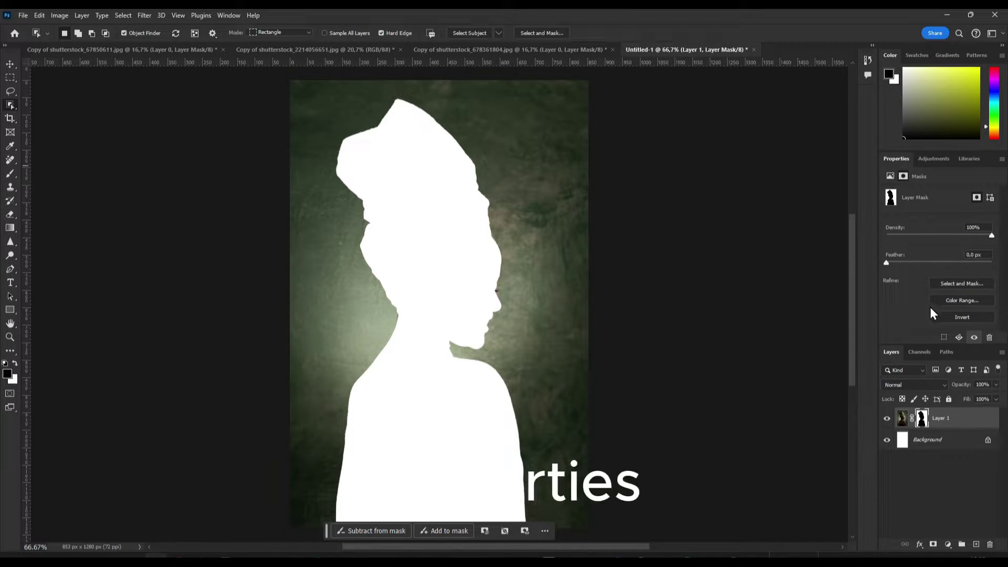
{"action": "left_click", "coordinate": [940, 316]}
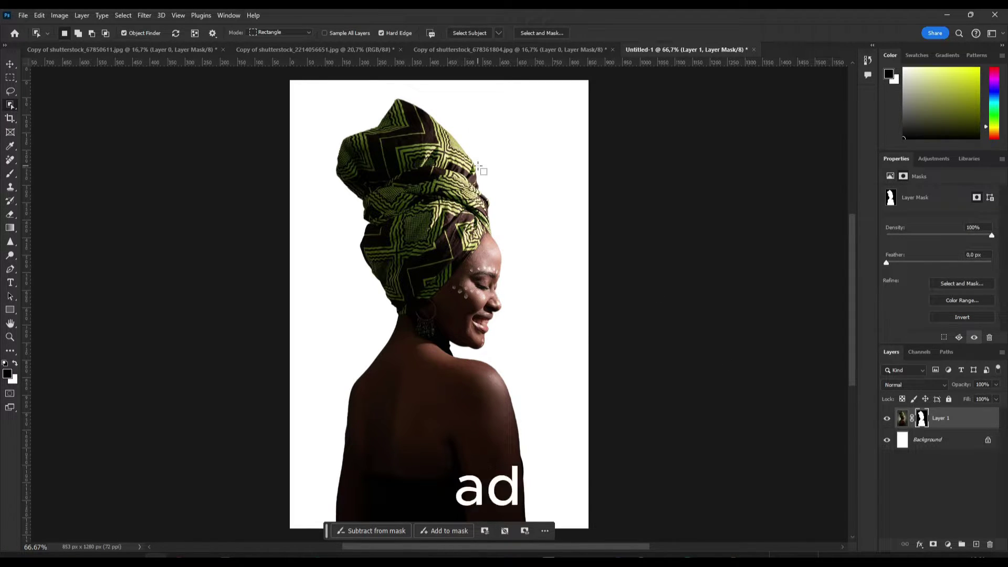
{"action": "key", "text": "ctrl+i"}
{"action": "key", "text": "ctrl+i"}
{"action": "key", "text": "ctrl+i"}
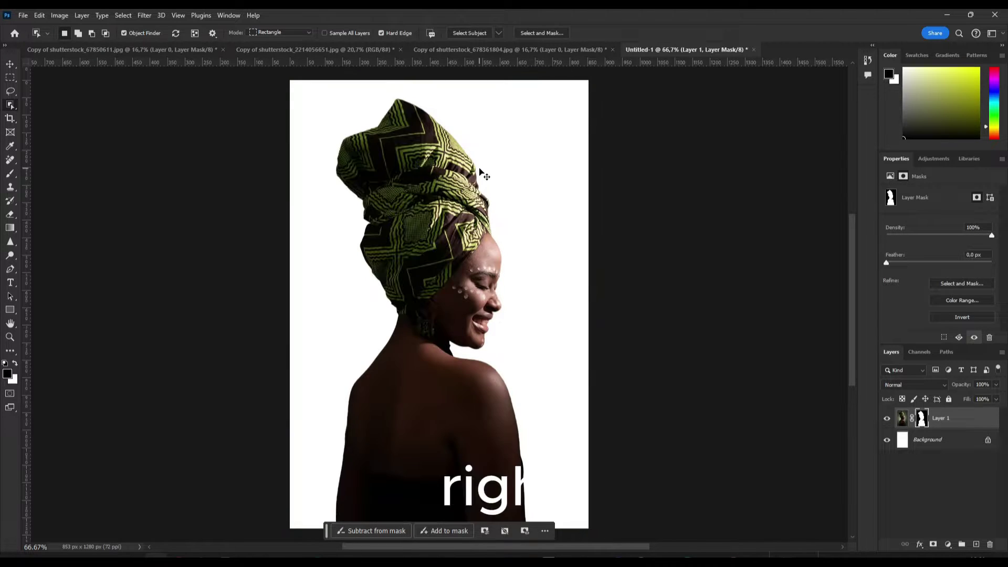
Add a #ffe400 yellow Solid Color fill layer and invert its mask so yellow fills the background.
{"action": "key", "text": "ctrl+i"}
{"action": "key", "text": "ctrl+i"}
{"action": "key", "text": "ctrl+i"}
{"action": "key", "text": "ctrl+i"}
{"action": "key", "text": "ctrl+i"}
{"action": "key", "text": "ctrl+i"}
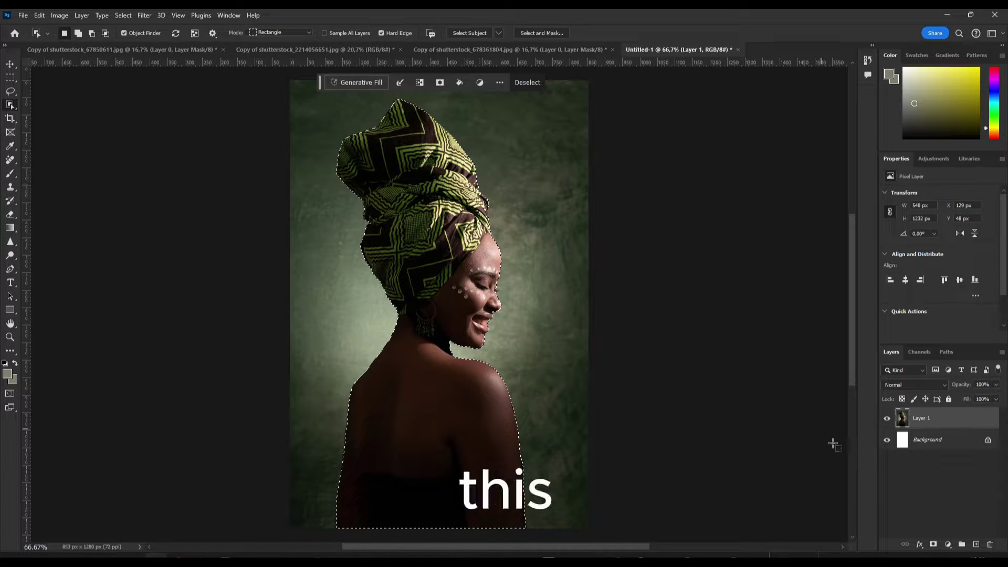
{"action": "left_click", "coordinate": [948, 544]}
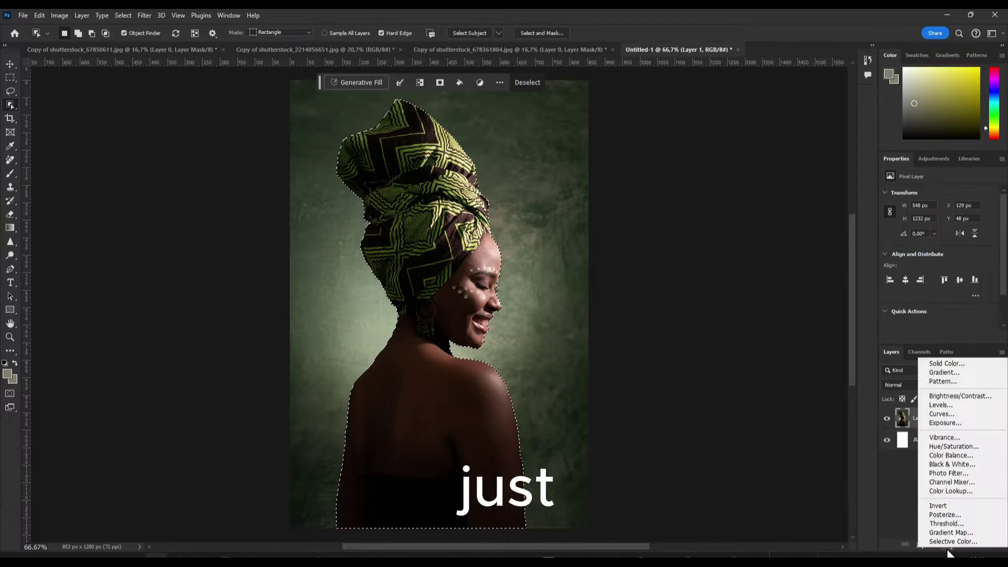
{"action": "left_click", "coordinate": [945, 363]}
{"action": "type", "text": "ffe400"}
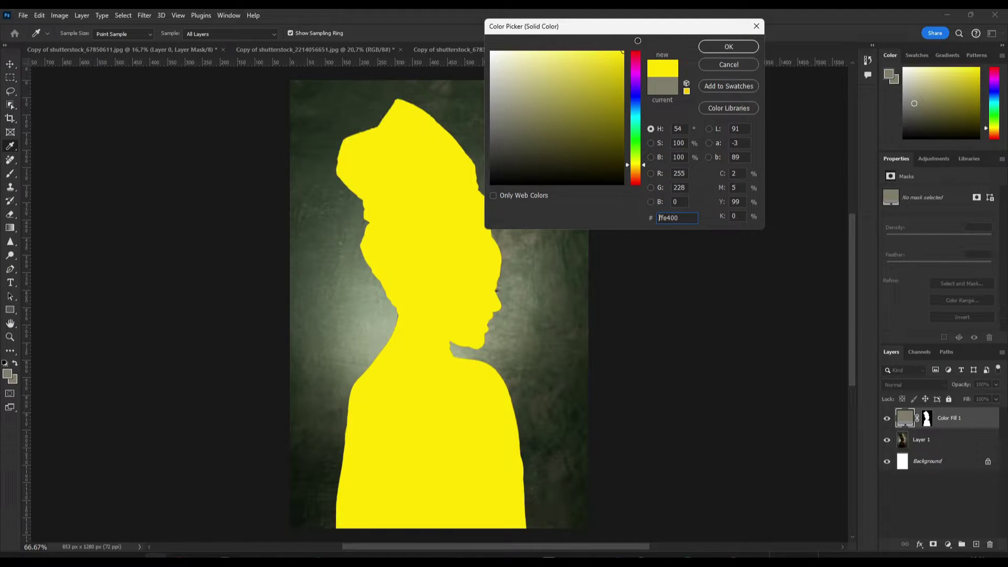
{"action": "key", "text": "Return"}
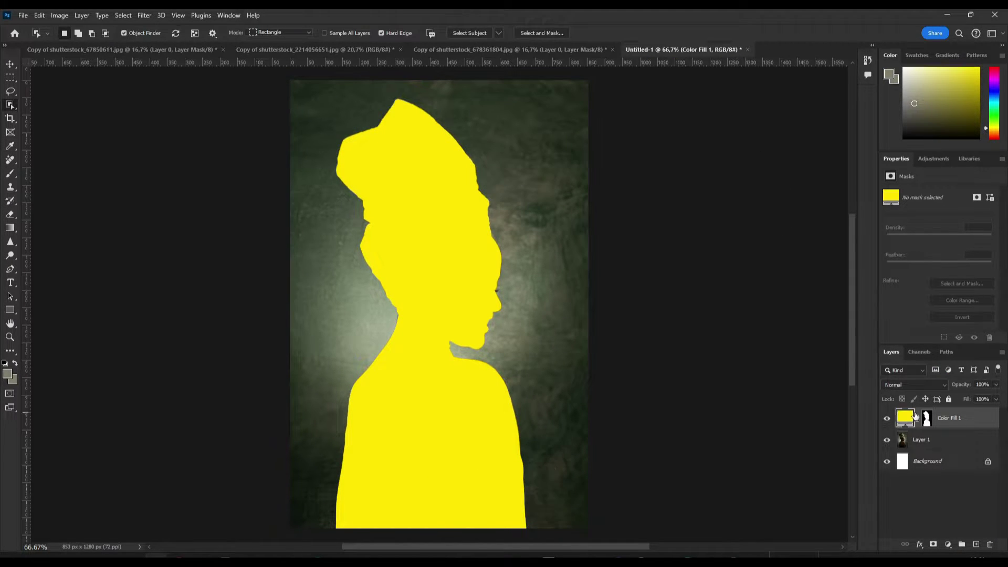
{"action": "left_click", "coordinate": [927, 418]}
{"action": "key", "text": "ctrl+i"}
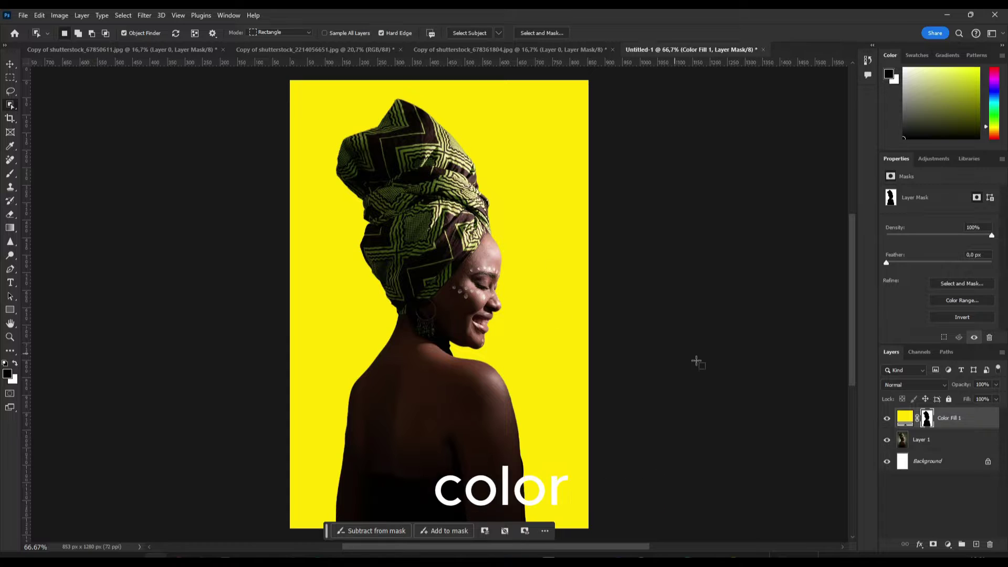
Set the Color Fill 1 blend mode to Screen after briefly trying Multiply.
{"action": "left_click", "coordinate": [909, 386]}
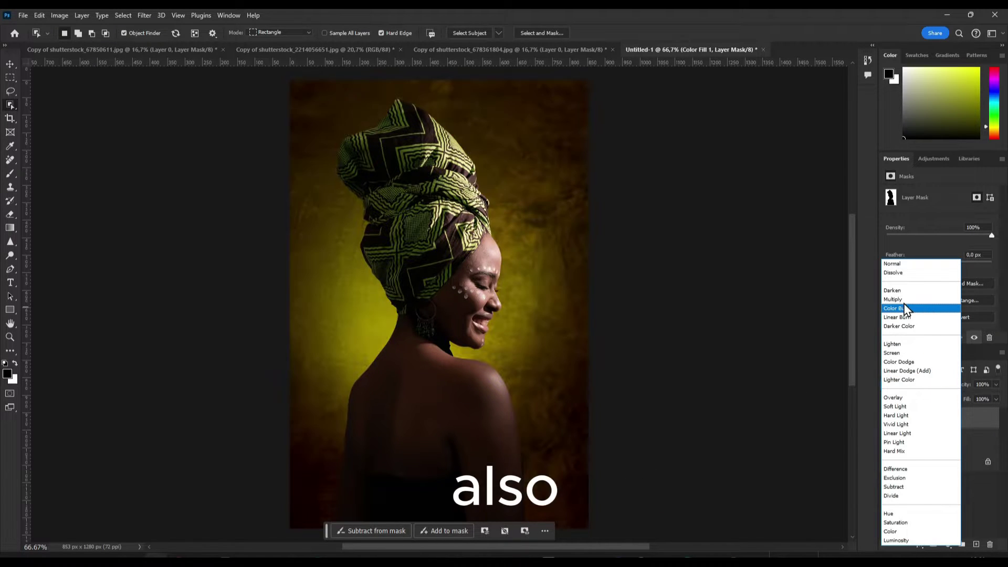
{"action": "left_click", "coordinate": [903, 299]}
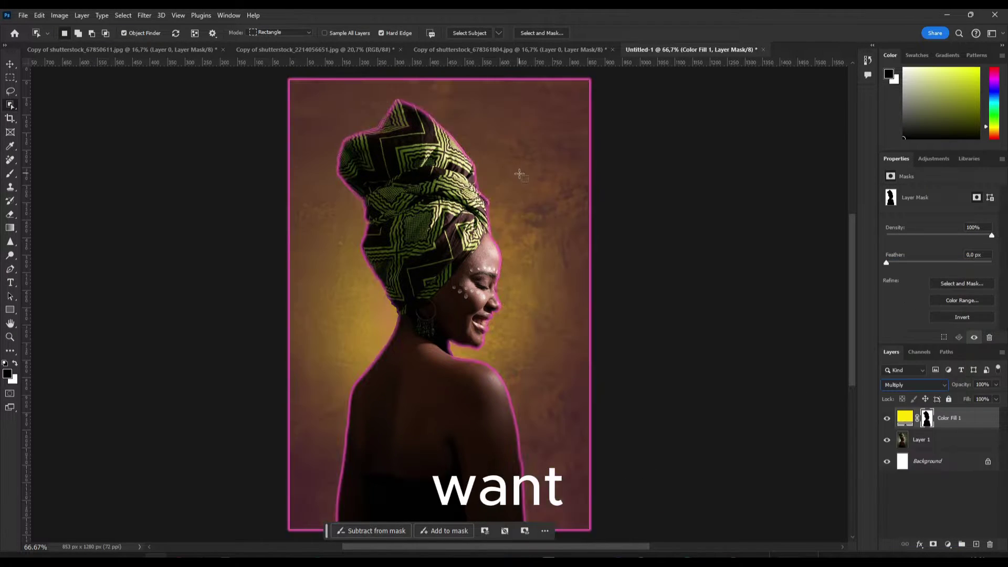
{"action": "left_click", "coordinate": [920, 441]}
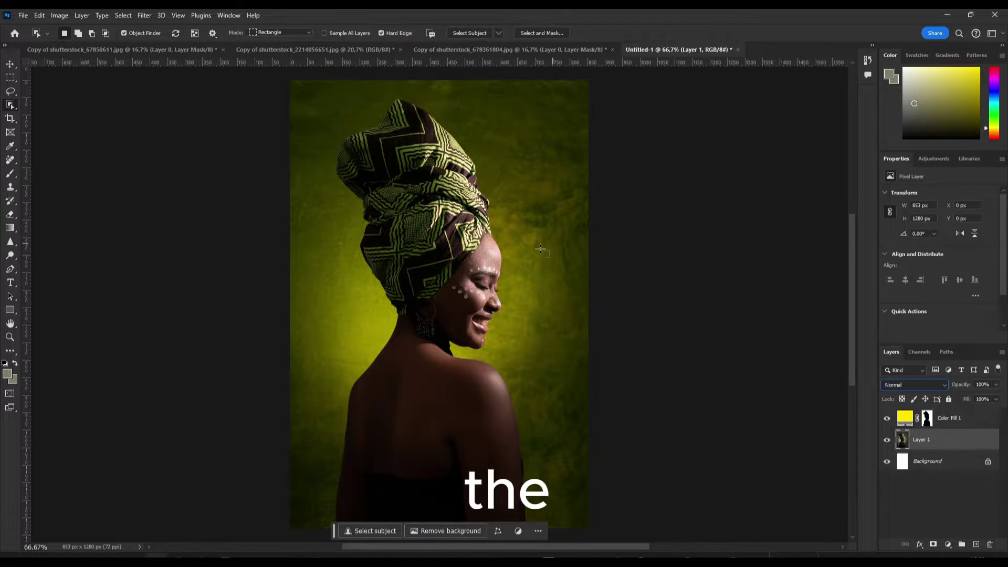
{"action": "left_click", "coordinate": [927, 418]}
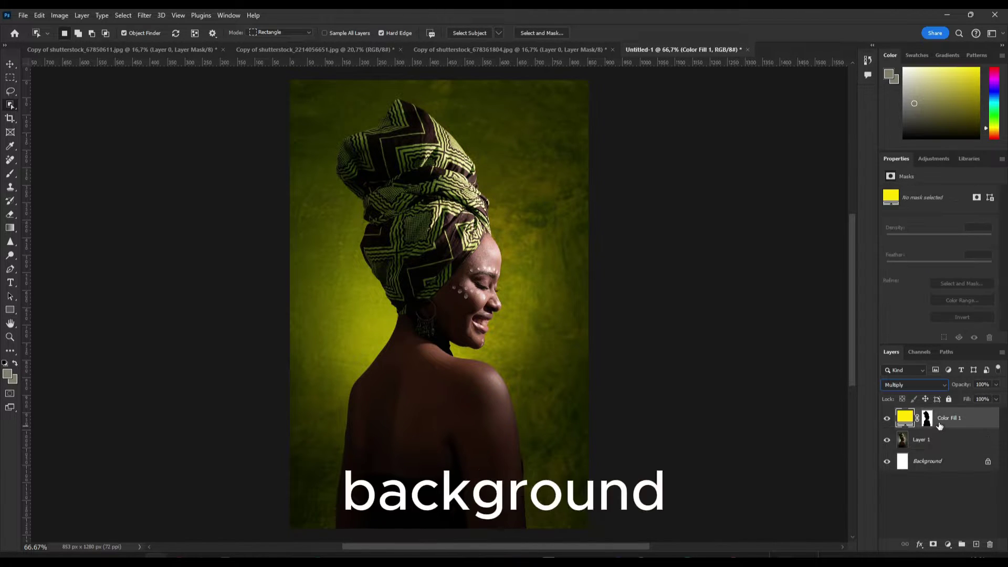
{"action": "left_click", "coordinate": [927, 386]}
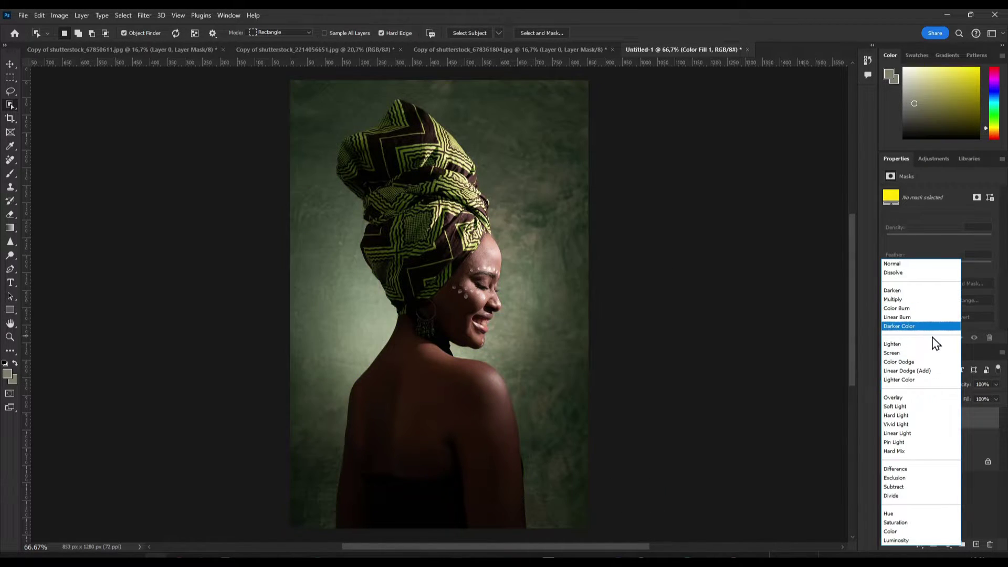
{"action": "left_click", "coordinate": [924, 354]}
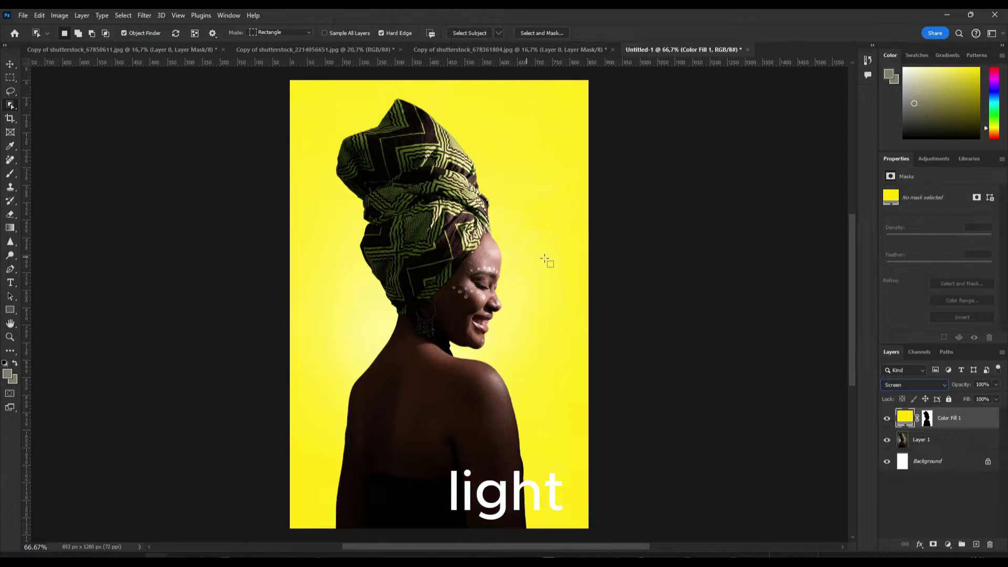
{"action": "key", "text": "v"}
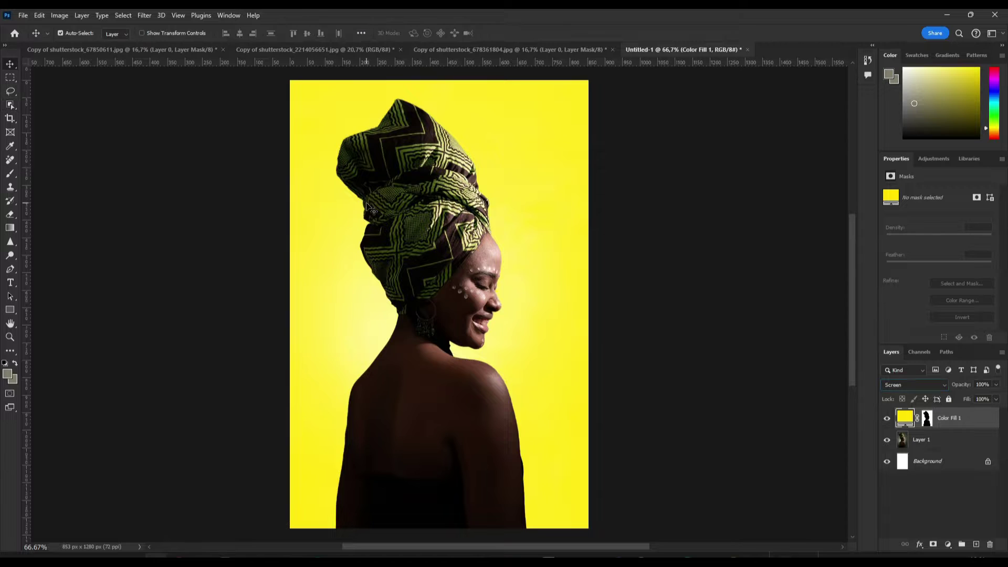
{"action": "left_click", "coordinate": [427, 210]}
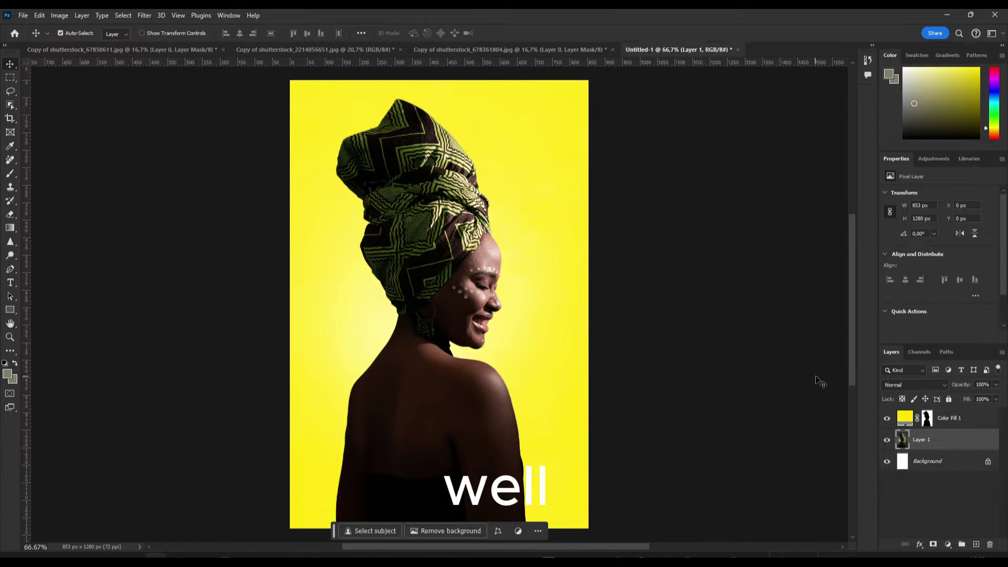
Add Inner Shadow and Inner Glow to Color Fill 1, trying then removing Drop Shadow and Outer Glow.
{"action": "left_click", "coordinate": [978, 420]}
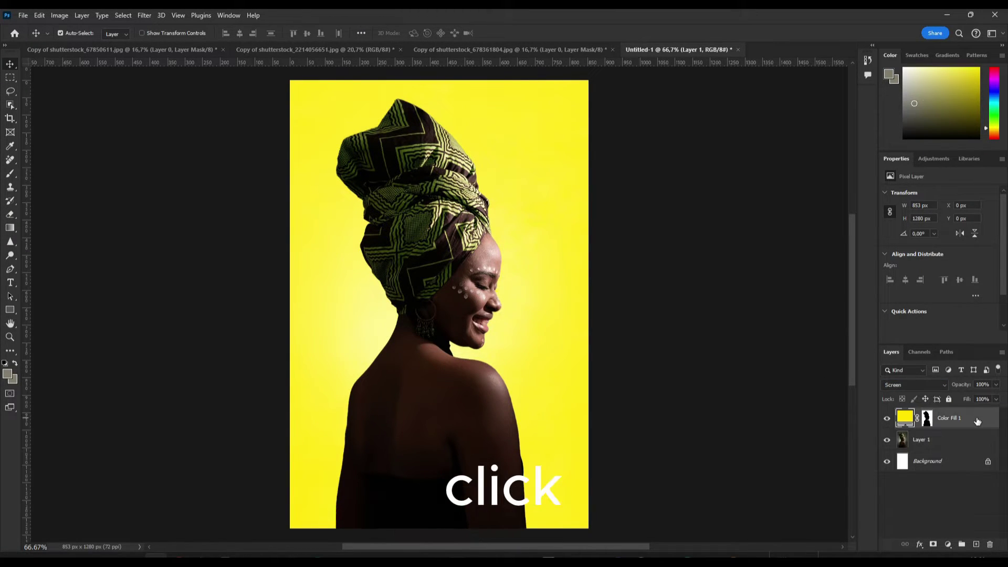
{"action": "double_click", "coordinate": [977, 420]}
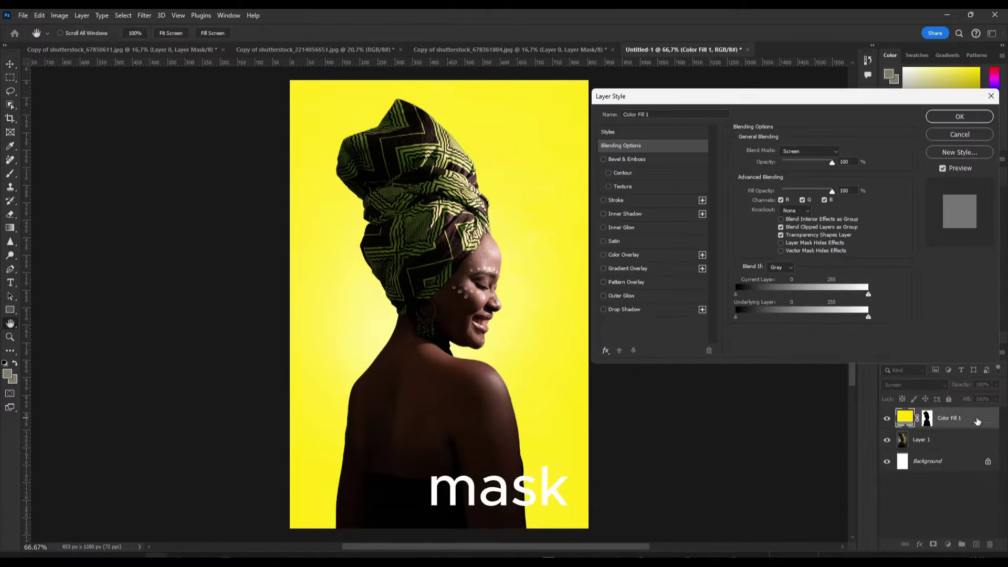
{"action": "left_click", "coordinate": [607, 200]}
{"action": "left_click", "coordinate": [616, 200]}
{"action": "left_click", "coordinate": [603, 200]}
{"action": "left_click", "coordinate": [603, 213]}
{"action": "left_click", "coordinate": [604, 227]}
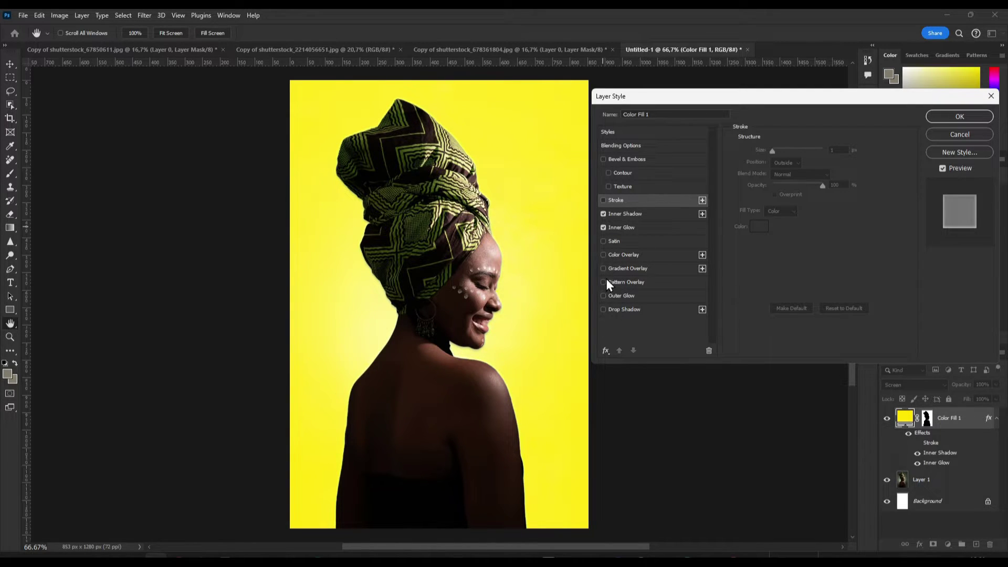
{"action": "left_click", "coordinate": [603, 308]}
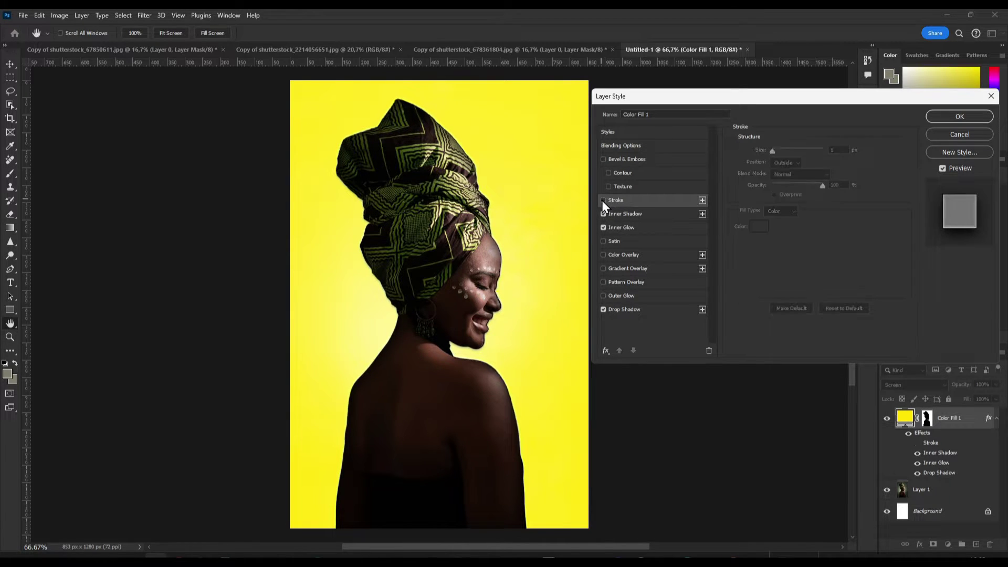
{"action": "left_click", "coordinate": [600, 308]}
{"action": "left_click", "coordinate": [603, 296]}
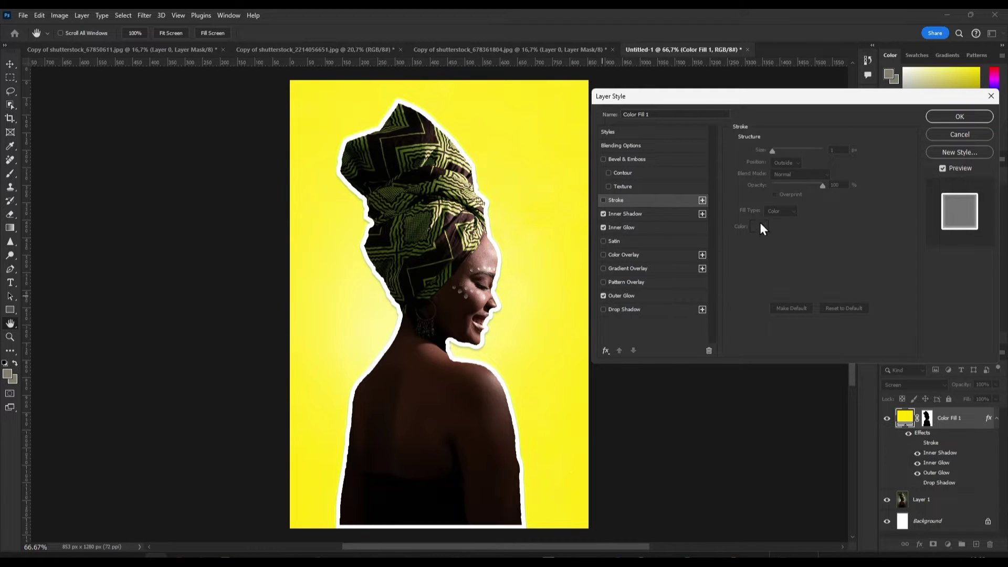
{"action": "left_click", "coordinate": [619, 293]}
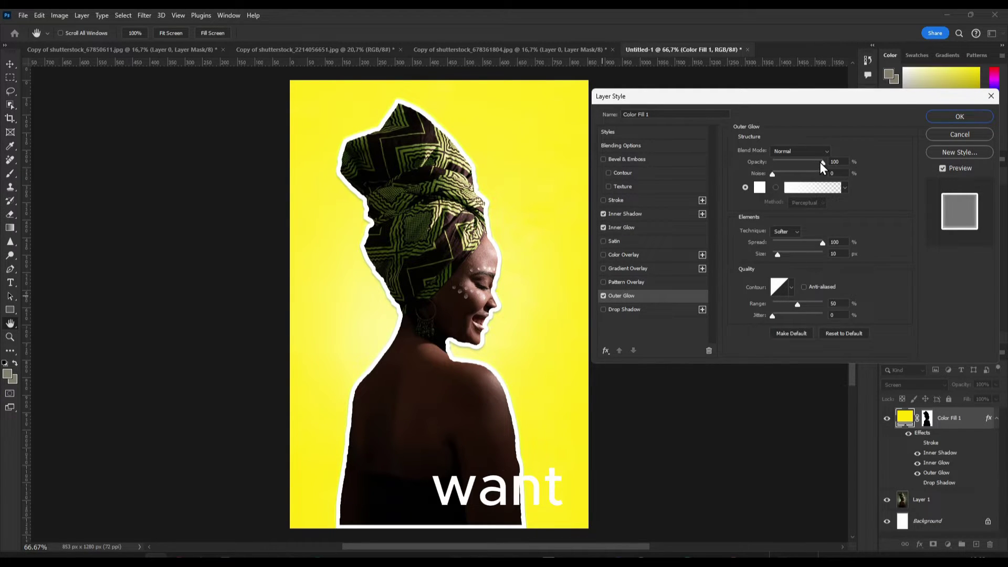
{"action": "left_click_drag", "start_coordinate": [820, 162], "coordinate": [788, 173]}
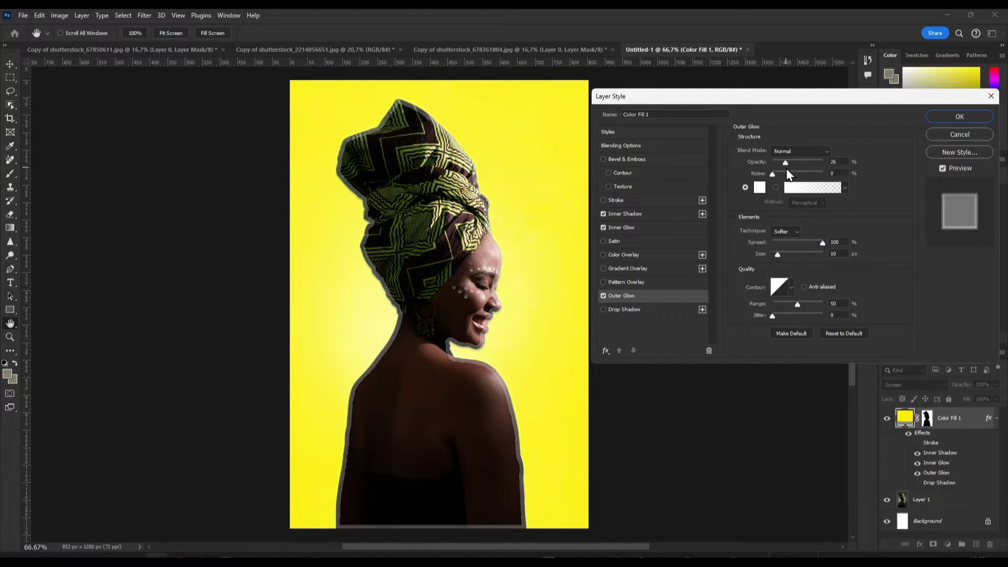
{"action": "left_click", "coordinate": [604, 295]}
Give Color Fill 1 a white 16 px inside Stroke and apply the layer style.
{"action": "left_click", "coordinate": [604, 200]}
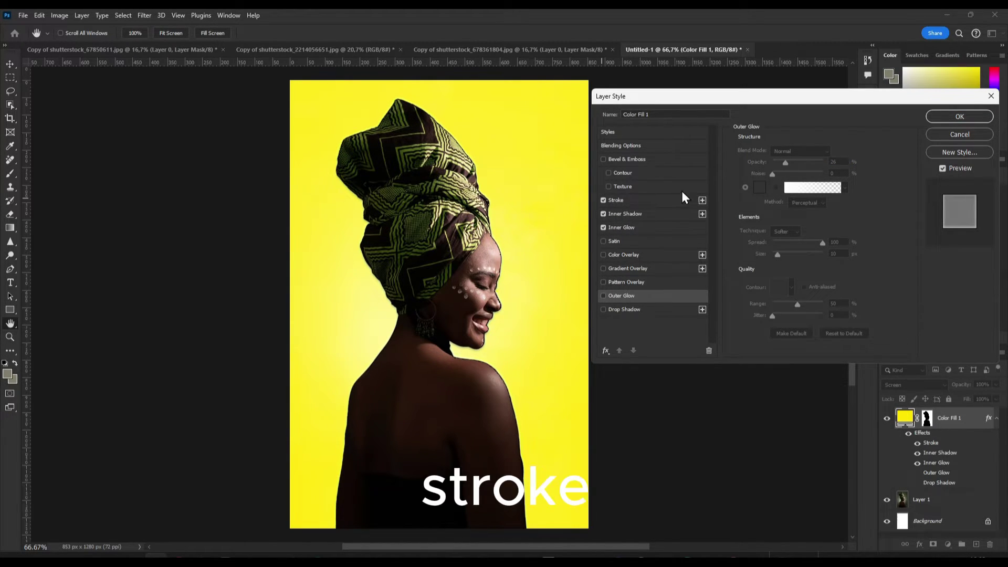
{"action": "left_click", "coordinate": [609, 187]}
{"action": "left_click", "coordinate": [610, 200]}
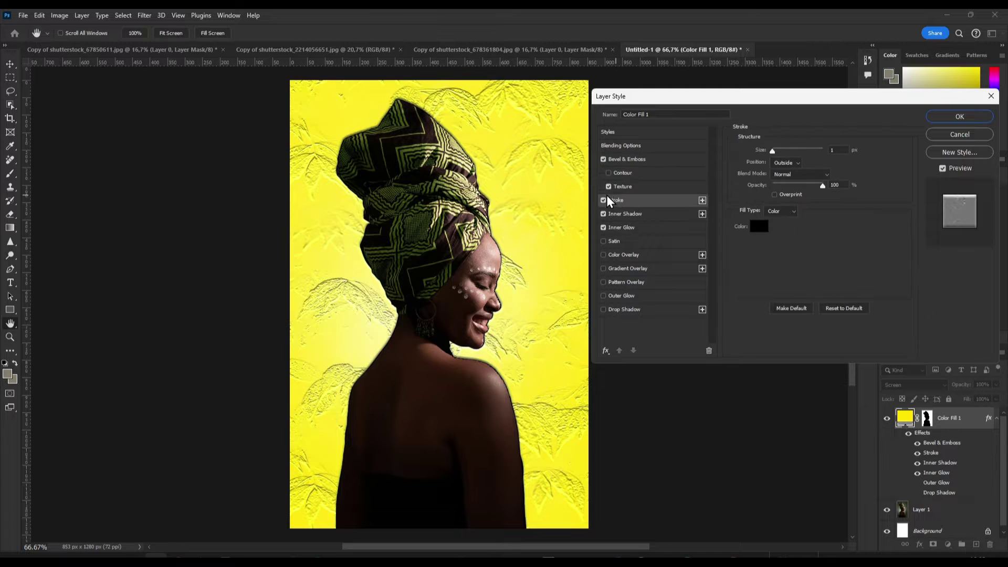
{"action": "left_click", "coordinate": [608, 186]}
{"action": "left_click_drag", "start_coordinate": [772, 150], "coordinate": [777, 153]}
{"action": "left_click", "coordinate": [788, 162]}
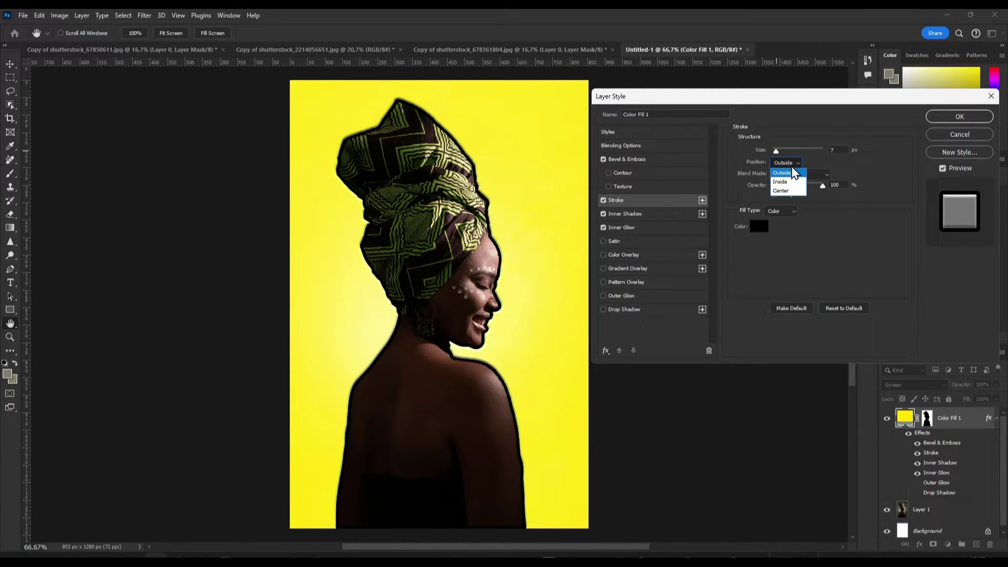
{"action": "left_click", "coordinate": [791, 182]}
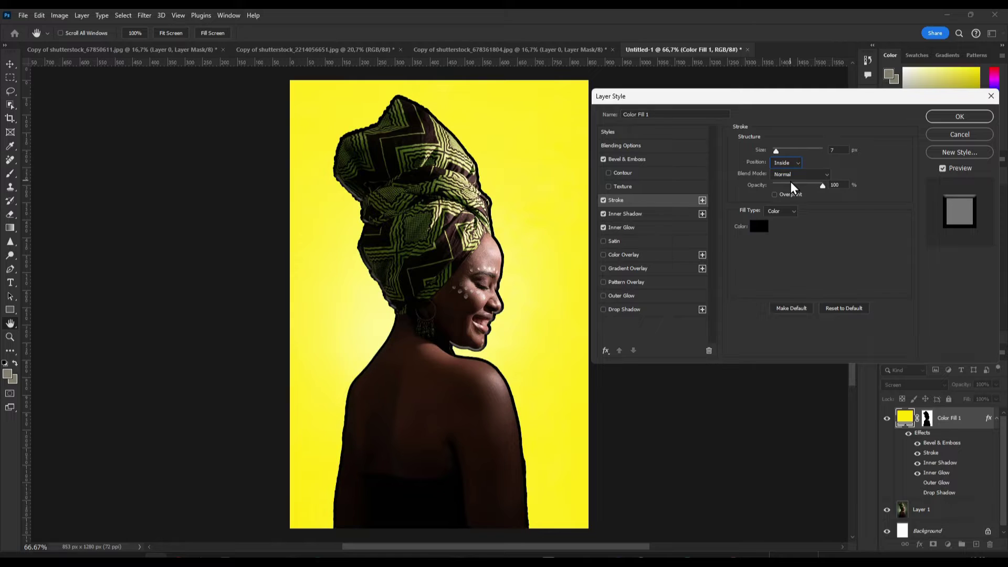
{"action": "left_click", "coordinate": [754, 225]}
{"action": "left_click", "coordinate": [497, 46]}
{"action": "left_click", "coordinate": [725, 46]}
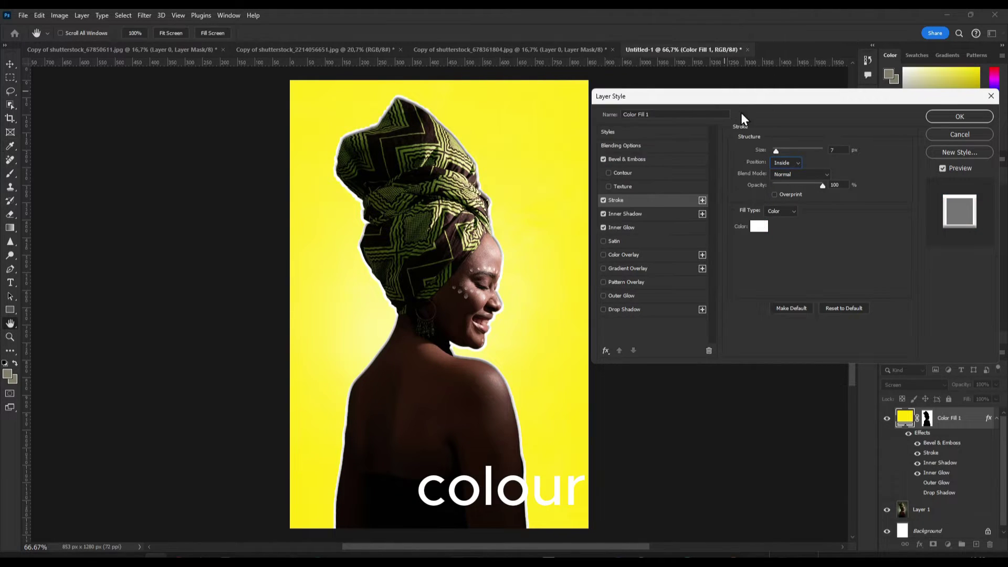
{"action": "left_click_drag", "start_coordinate": [775, 150], "coordinate": [779, 152]}
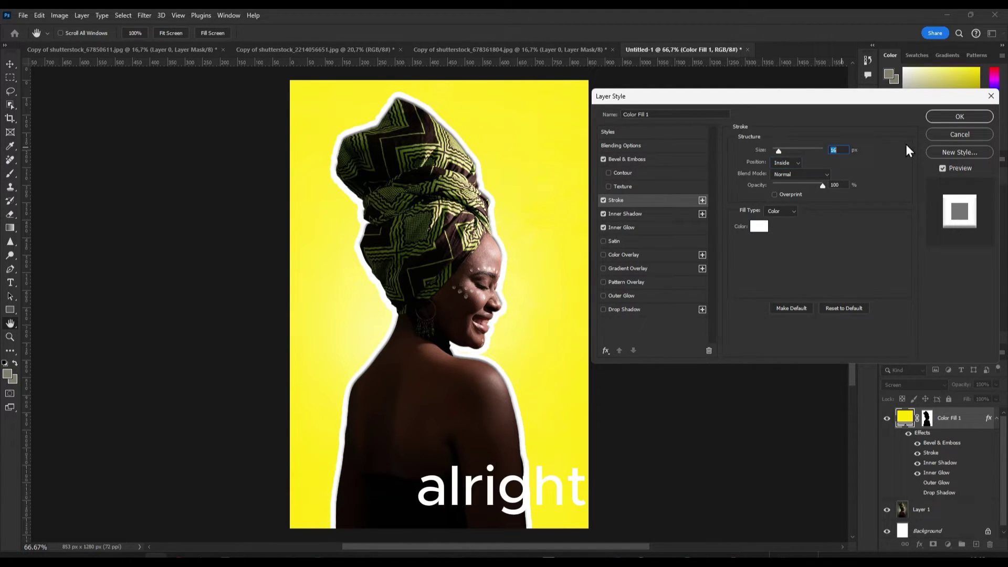
{"action": "left_click", "coordinate": [960, 116]}
Nudge the portrait and draw a text box near the top, placing the text layer above Color Fill 1.
{"action": "key", "text": "v"}
{"action": "mouse_move", "coordinate": [455, 214]}
{"action": "left_mouse_down"}
{"action": "mouse_move", "coordinate": [465, 205]}
{"action": "mouse_move", "coordinate": [456, 214]}
{"action": "left_mouse_up"}
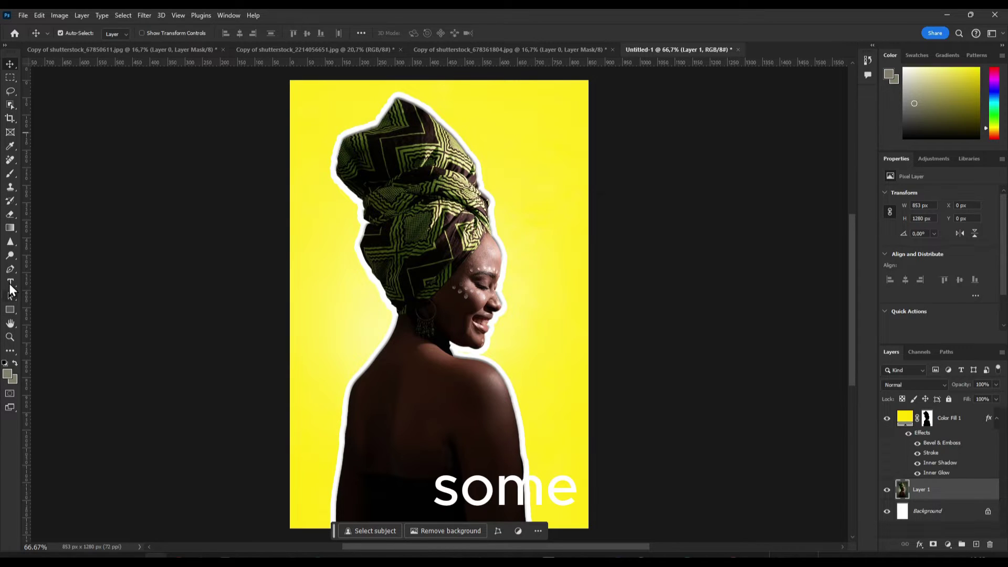
{"action": "left_click", "coordinate": [10, 282]}
{"action": "left_click_drag", "start_coordinate": [454, 93], "coordinate": [586, 130]}
{"action": "key", "text": "super"}
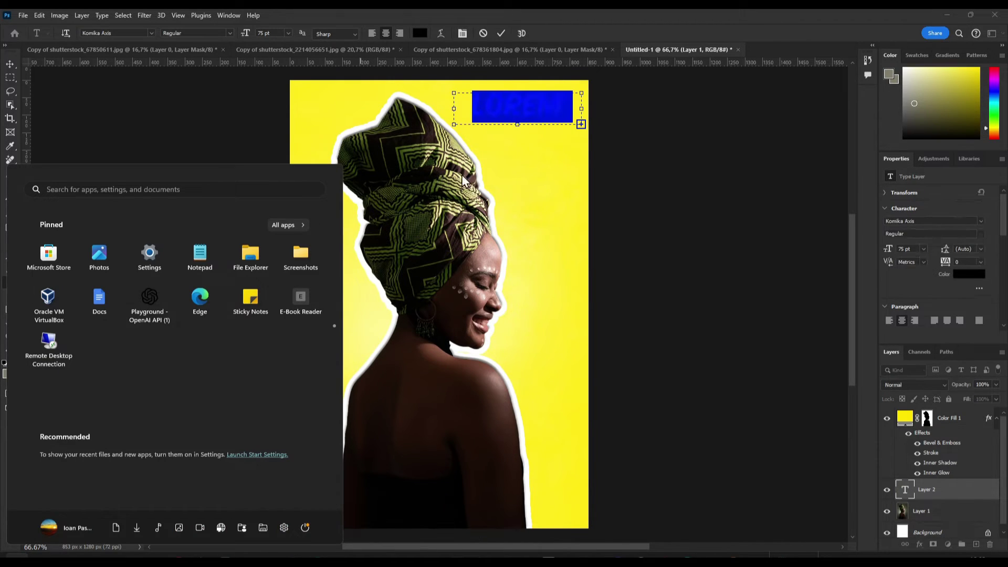
{"action": "key", "text": "super"}
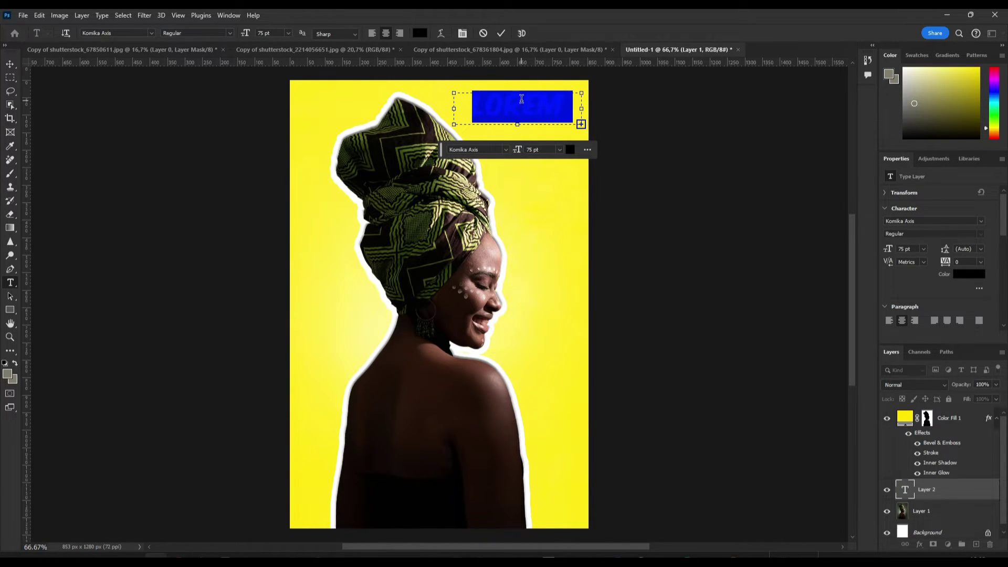
{"action": "key", "text": "Caps_Lock"}
{"action": "type", "text": "HEEIPSU"}
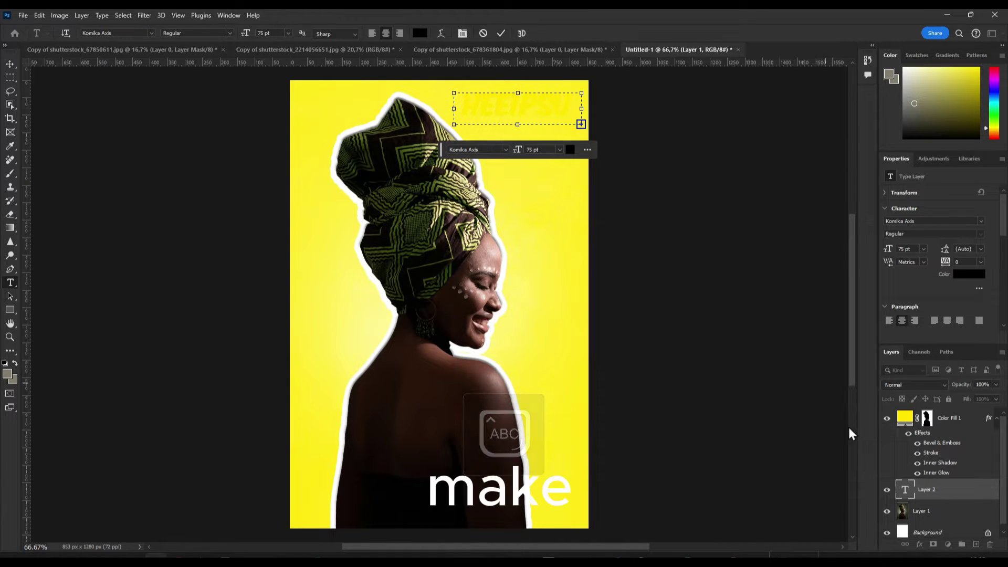
{"action": "left_click_drag", "start_coordinate": [910, 488], "coordinate": [927, 418]}
Replace the placeholder text with the headline HELLO.
{"action": "double_click", "coordinate": [507, 98]}
{"action": "key", "text": "Caps_Lock"}
{"action": "type", "text": "HE"}
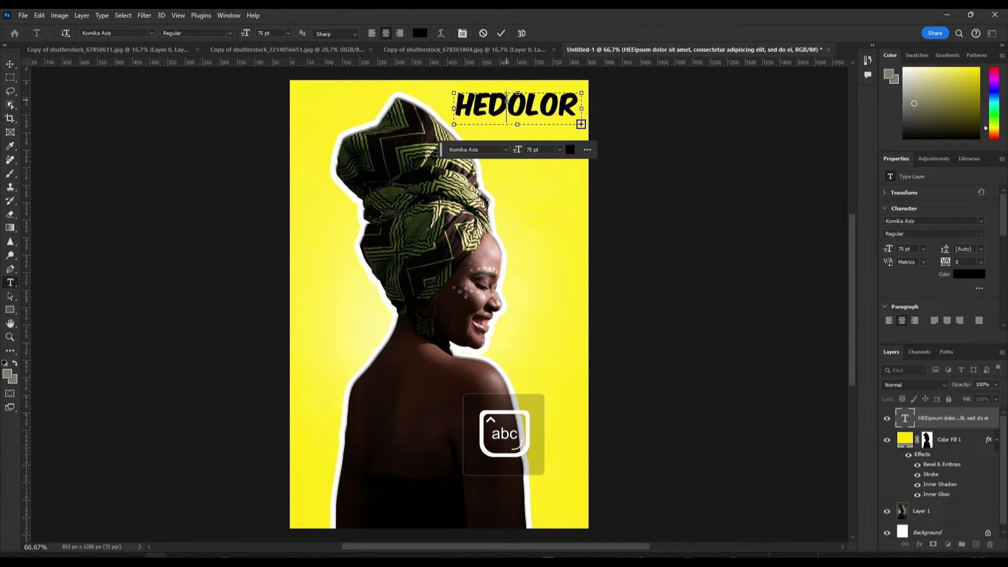
{"action": "type", "text": "LL"}
{"action": "double_click", "coordinate": [507, 98]}
{"action": "type", "text": "HELLO"}
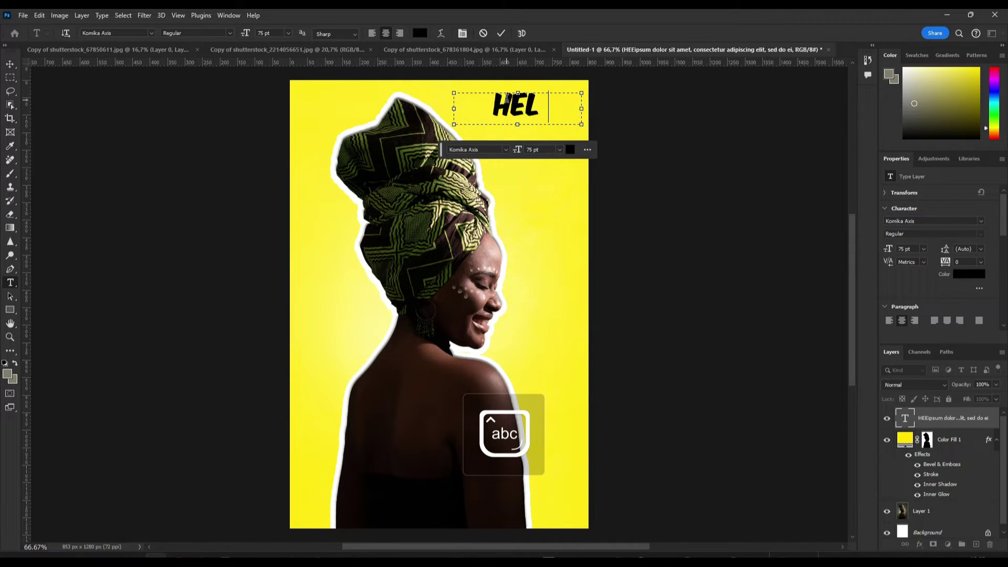
Nudge HELLO down, scale it to about 132%, and bring back the Notepad window.
{"action": "left_click", "coordinate": [10, 63]}
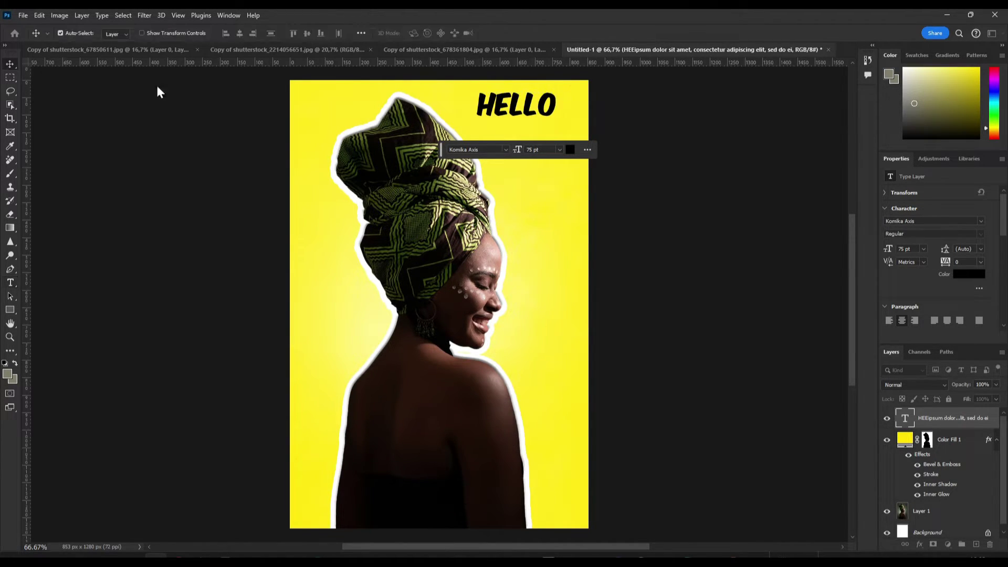
{"action": "left_click_drag", "start_coordinate": [523, 112], "coordinate": [522, 116]}
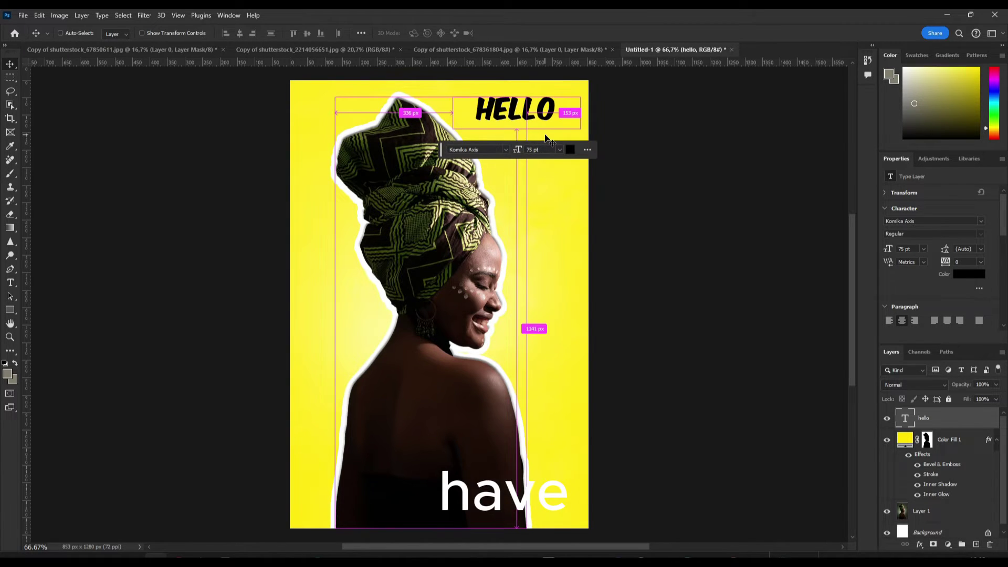
{"action": "key", "text": "ctrl+t"}
{"action": "mouse_move", "coordinate": [579, 129]}
{"action": "left_mouse_down"}
{"action": "mouse_move", "coordinate": [618, 153]}
{"action": "mouse_move", "coordinate": [594, 134]}
{"action": "left_mouse_up"}
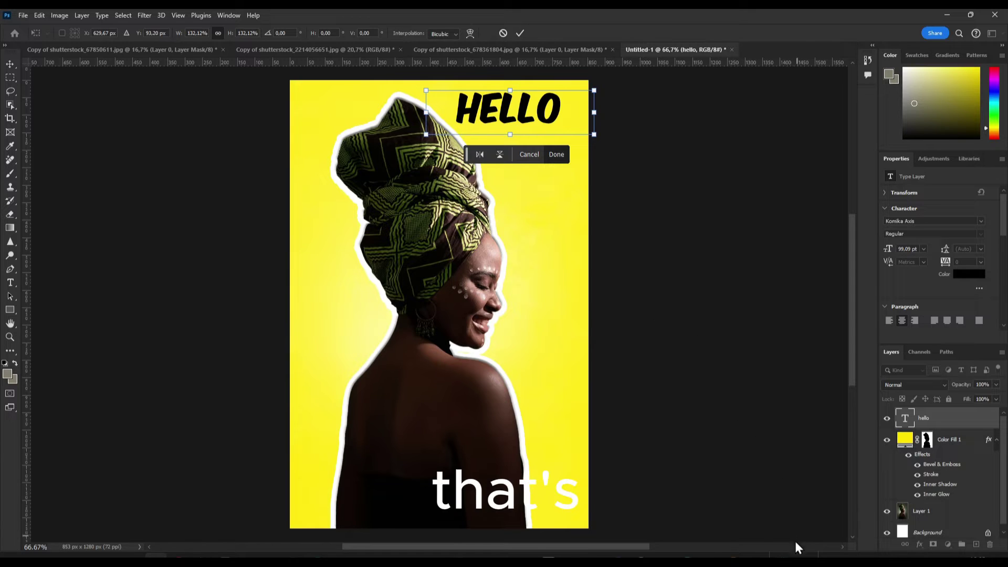
{"action": "left_click", "coordinate": [783, 555]}
Minimize OBS and the Notepad title notes to return to the Untitled-2 poster.
{"action": "left_click", "coordinate": [278, 210]}
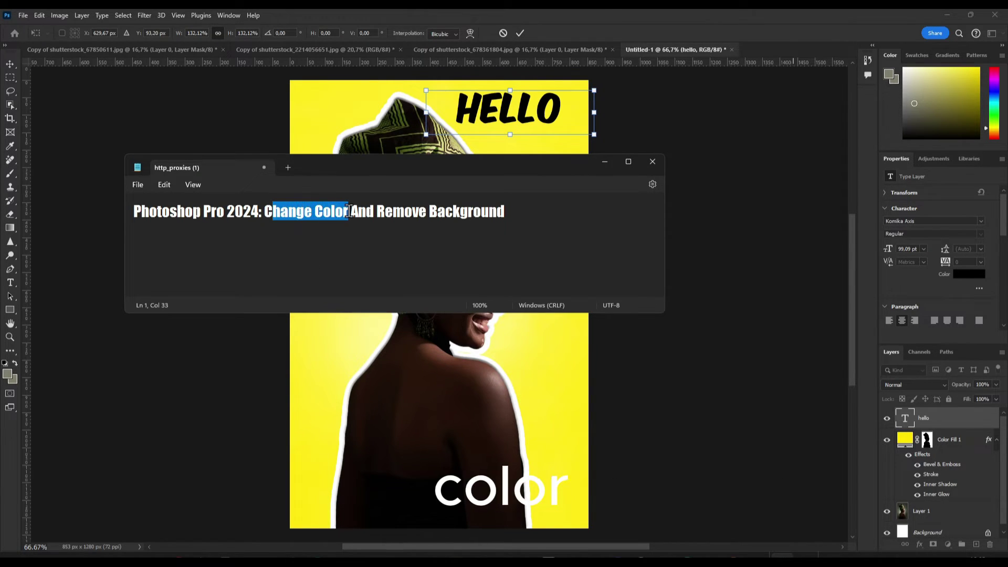
{"action": "left_click", "coordinate": [349, 211]}
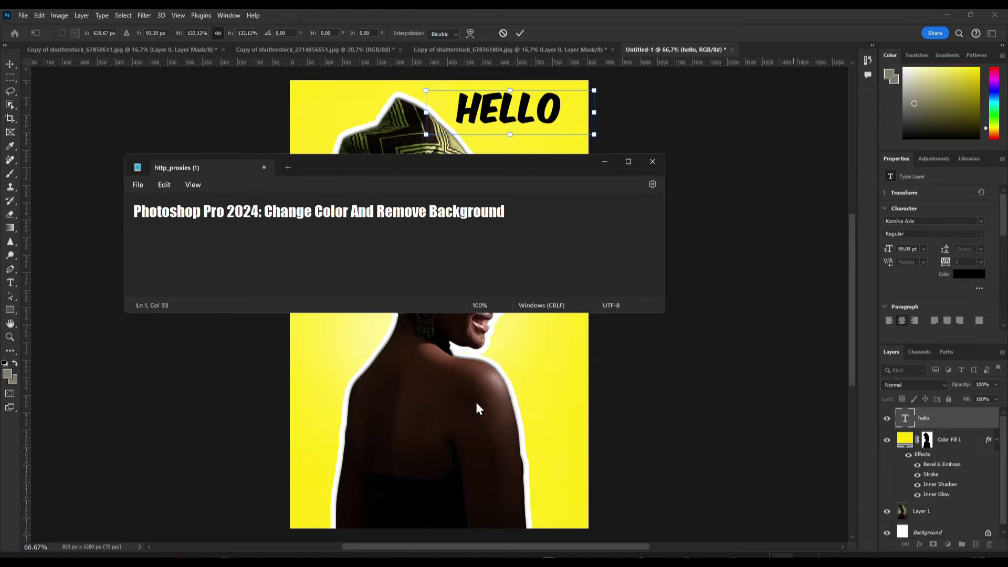
{"action": "left_click", "coordinate": [479, 555]}
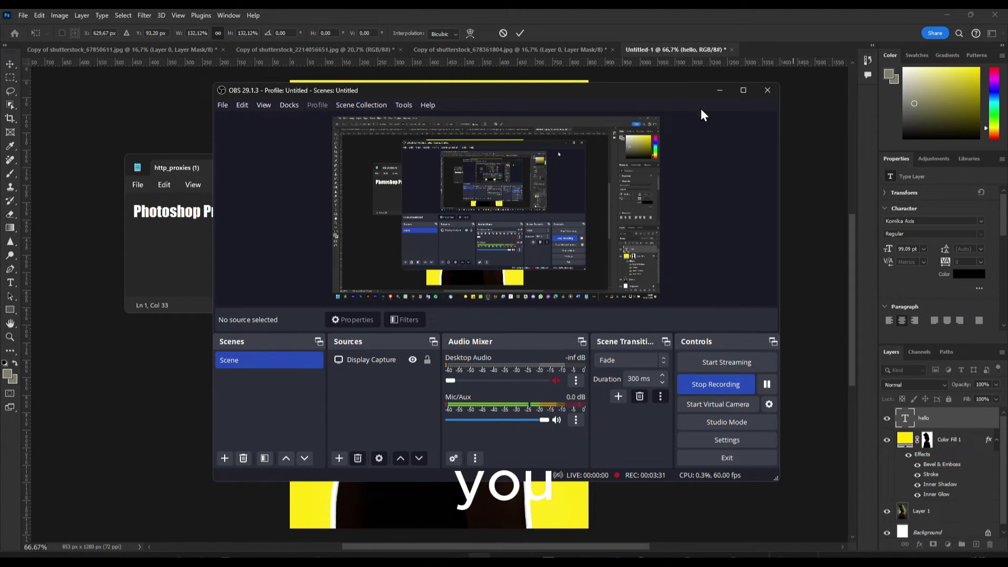
{"action": "left_click", "coordinate": [719, 93]}
{"action": "left_click", "coordinate": [398, 208]}
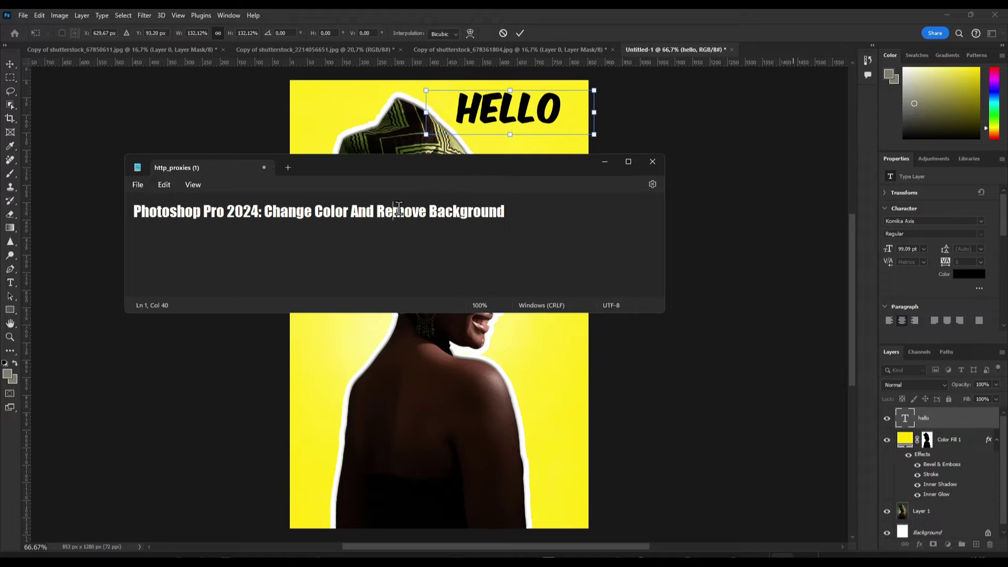
{"action": "left_click", "coordinate": [604, 163]}
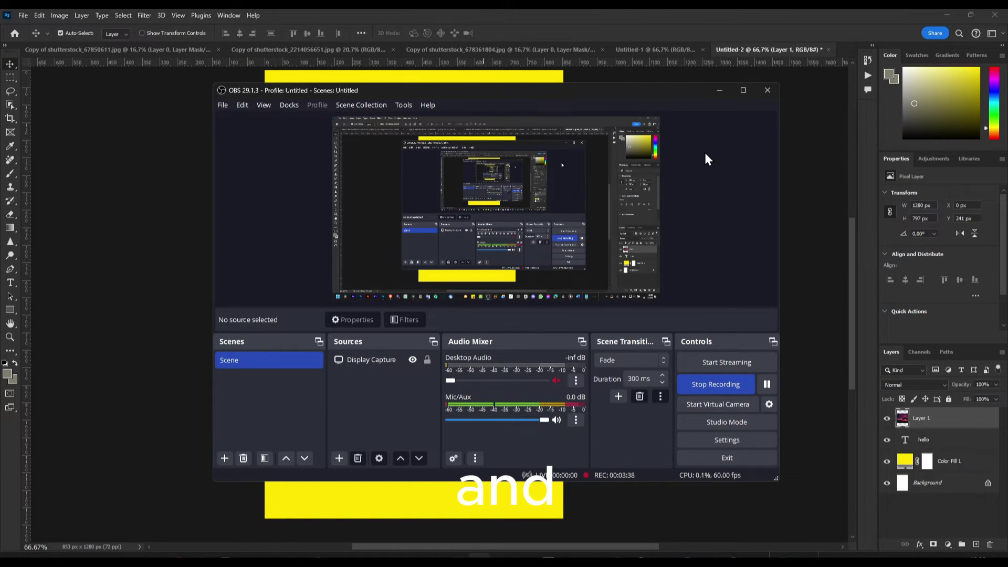
Enlarge the sunset photo to about 184%, clip it into HELLO, and position the sun inside the letters.
{"action": "left_click", "coordinate": [719, 92]}
{"action": "left_click_drag", "start_coordinate": [438, 228], "coordinate": [86, 91]}
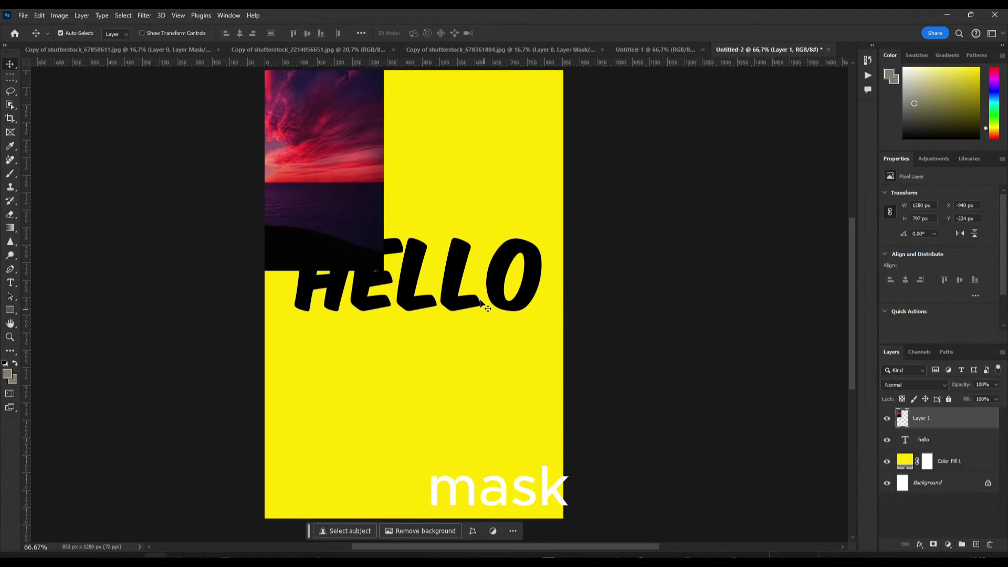
{"action": "left_click_drag", "start_coordinate": [335, 188], "coordinate": [615, 333]}
{"action": "key", "text": "ctrl+t"}
{"action": "left_click_drag", "start_coordinate": [466, 155], "coordinate": [466, 209]}
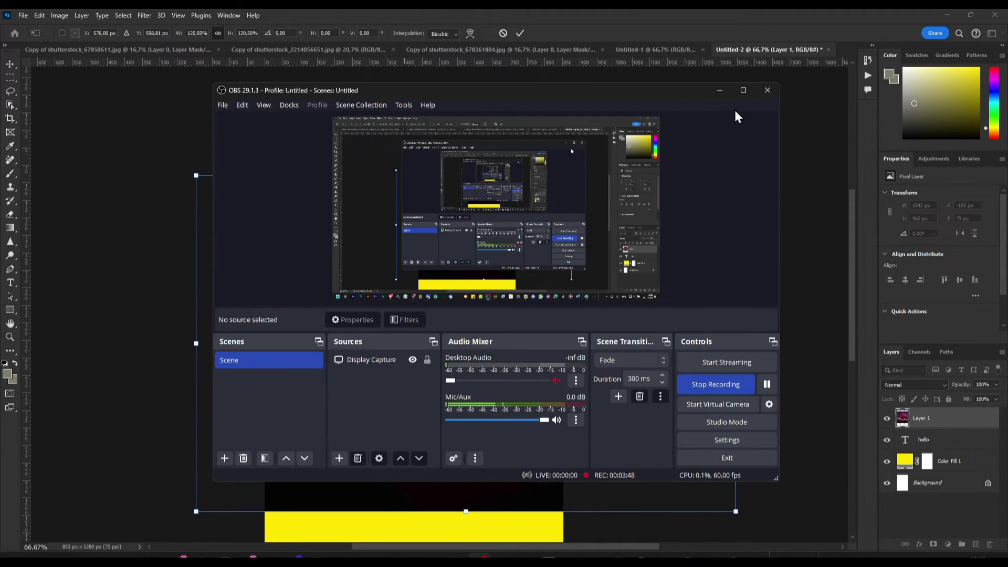
{"action": "left_click_drag", "start_coordinate": [469, 180], "coordinate": [447, 109]}
{"action": "scroll", "coordinate": [479, 242], "scroll_direction": "down", "scroll_amount": 2}
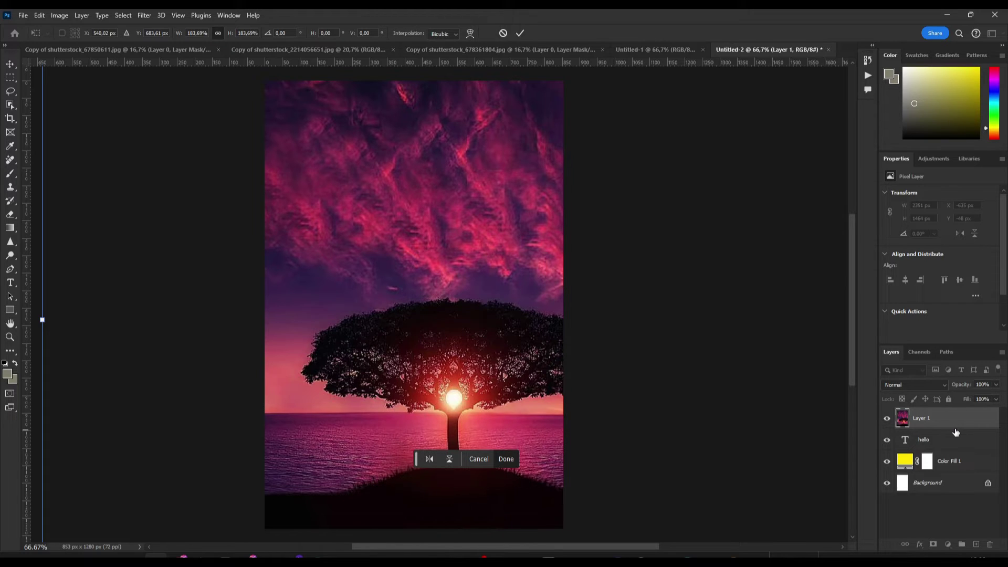
{"action": "left_click", "coordinate": [958, 424], "text": "alt"}
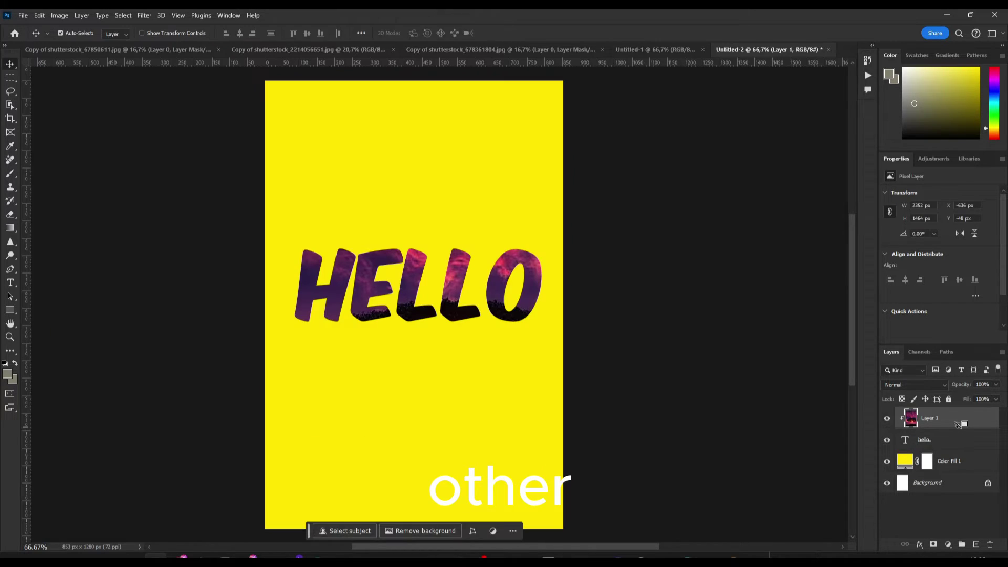
{"action": "left_click_drag", "start_coordinate": [425, 279], "coordinate": [434, 200]}
Scale the HELLO text to about 146% and shift it so it runs off the right edge.
{"action": "left_click", "coordinate": [491, 226]}
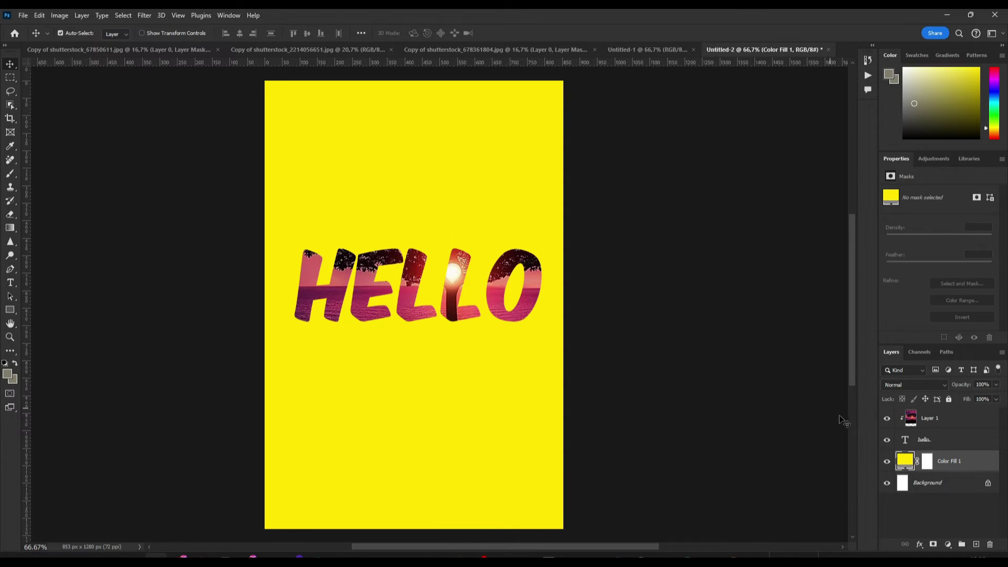
{"action": "left_click", "coordinate": [924, 440]}
{"action": "left_click_drag", "start_coordinate": [419, 272], "coordinate": [388, 284]}
{"action": "left_click", "coordinate": [892, 439]}
{"action": "key", "text": "ctrl+t"}
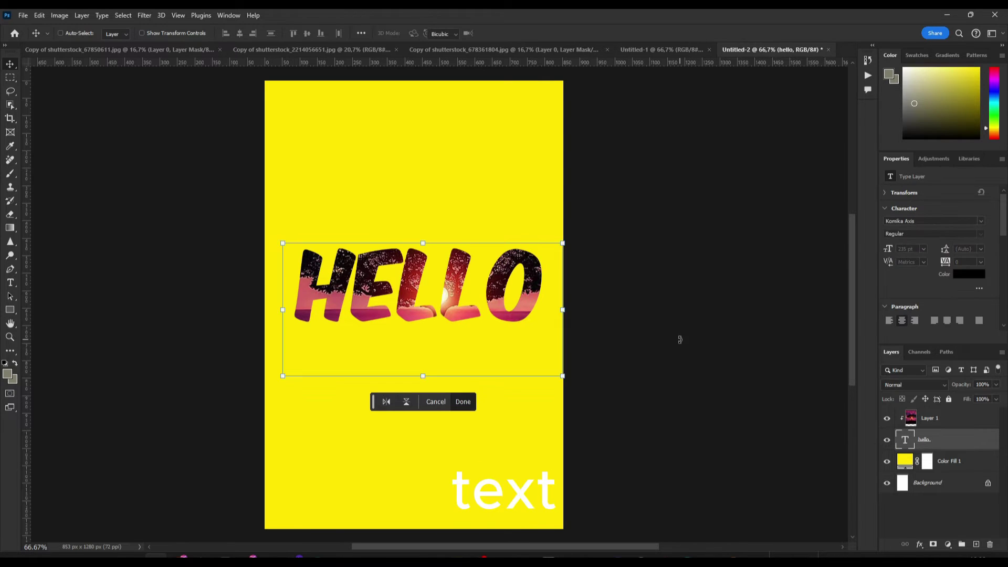
{"action": "mouse_move", "coordinate": [442, 289]}
{"action": "left_mouse_down"}
{"action": "mouse_move", "coordinate": [434, 336]}
{"action": "mouse_move", "coordinate": [452, 288]}
{"action": "mouse_move", "coordinate": [452, 303]}
{"action": "left_mouse_up"}
{"action": "mouse_move", "coordinate": [563, 379]}
{"action": "left_mouse_down"}
{"action": "mouse_move", "coordinate": [799, 440]}
{"action": "mouse_move", "coordinate": [603, 390]}
{"action": "mouse_move", "coordinate": [466, 376]}
{"action": "mouse_move", "coordinate": [505, 285]}
{"action": "mouse_move", "coordinate": [545, 387]}
{"action": "mouse_move", "coordinate": [536, 211]}
{"action": "mouse_move", "coordinate": [596, 220]}
{"action": "mouse_move", "coordinate": [545, 320]}
{"action": "mouse_move", "coordinate": [581, 226]}
{"action": "mouse_move", "coordinate": [531, 226]}
{"action": "mouse_move", "coordinate": [546, 367]}
{"action": "mouse_move", "coordinate": [534, 374]}
{"action": "left_mouse_up"}
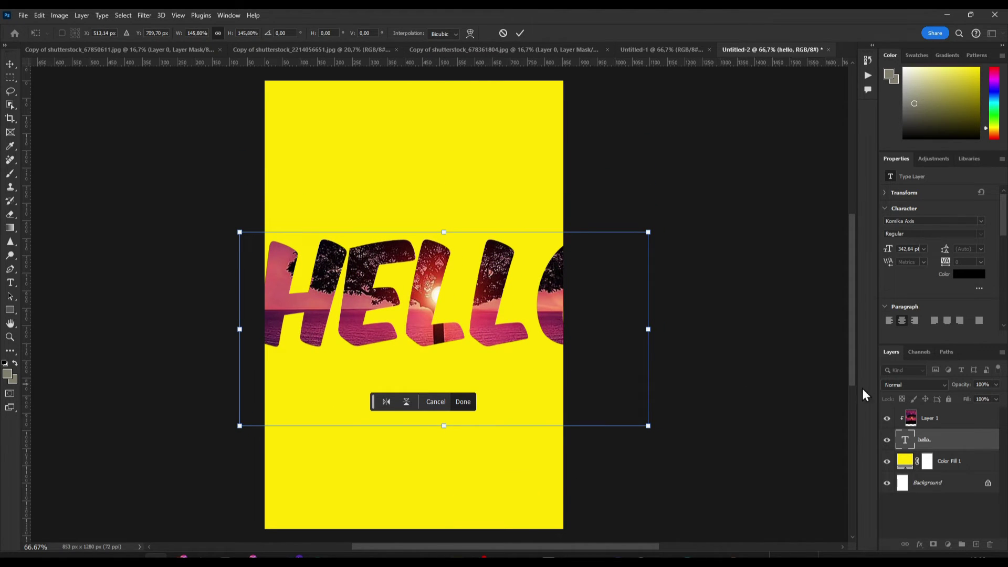
Try Linear Dodge and Darken on the hello layer, then return it to Normal.
{"action": "left_click", "coordinate": [908, 386]}
{"action": "left_click", "coordinate": [910, 376]}
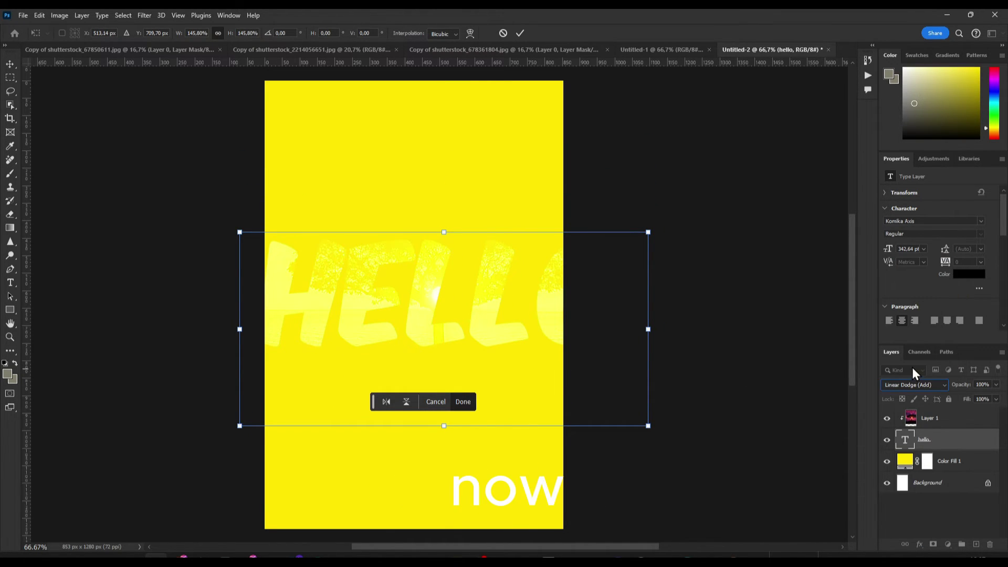
{"action": "left_click", "coordinate": [912, 385]}
{"action": "left_click", "coordinate": [901, 302]}
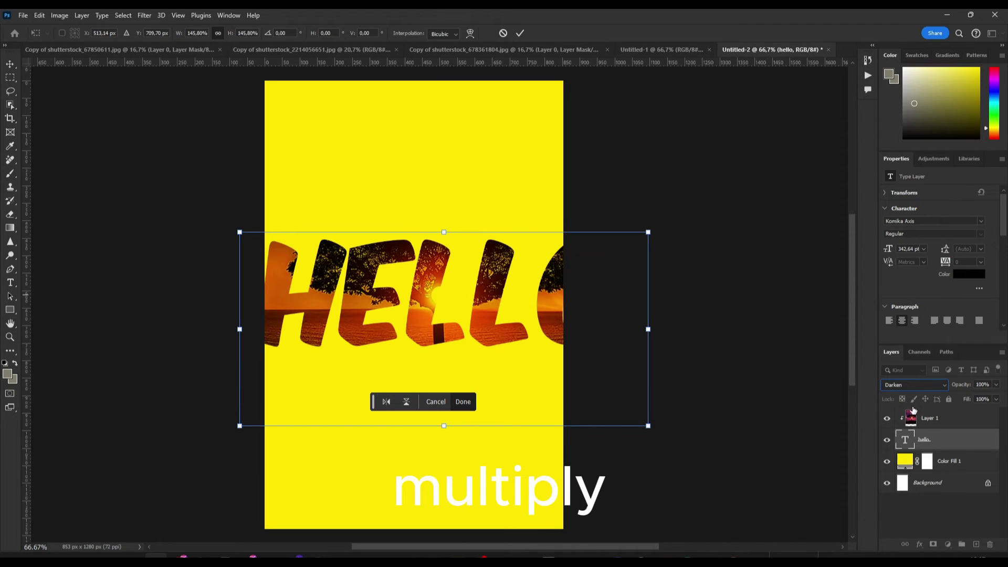
{"action": "left_click", "coordinate": [913, 385]}
{"action": "left_click", "coordinate": [903, 263]}
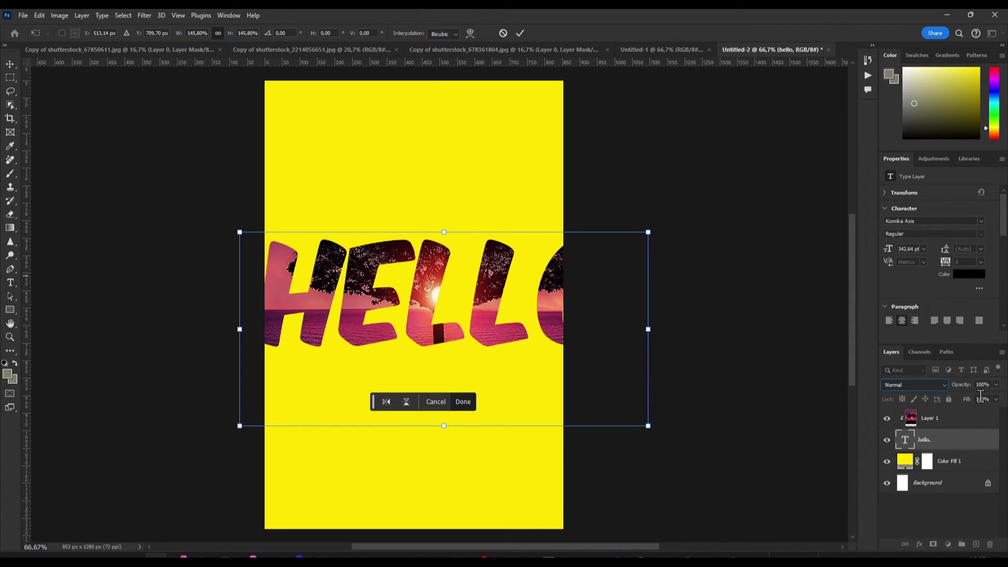
Set the sunset photo layer to Multiply after trying Linear Burn and Lighten.
{"action": "left_click", "coordinate": [940, 418]}
{"action": "left_click", "coordinate": [913, 385]}
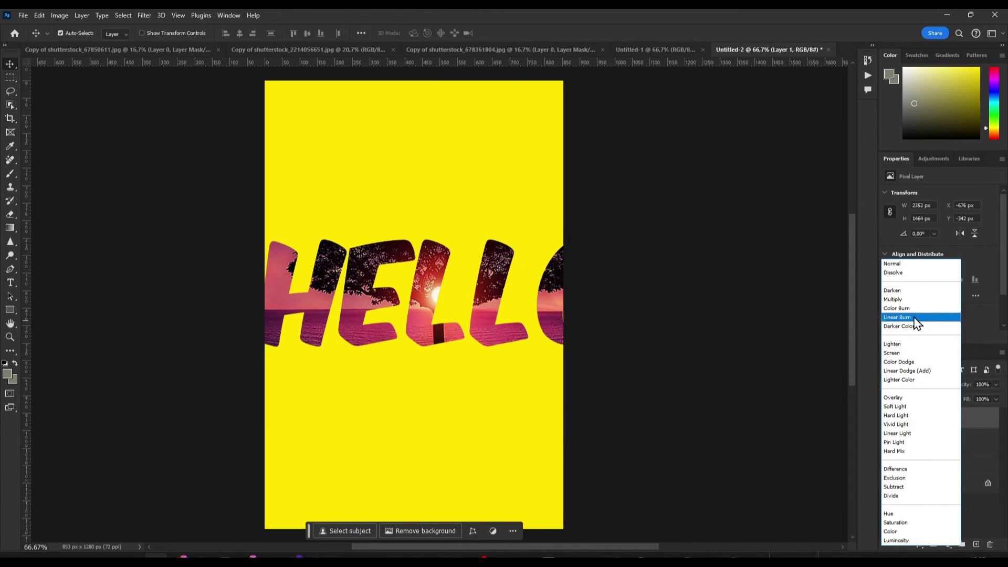
{"action": "left_click", "coordinate": [915, 318]}
{"action": "left_click", "coordinate": [918, 384]}
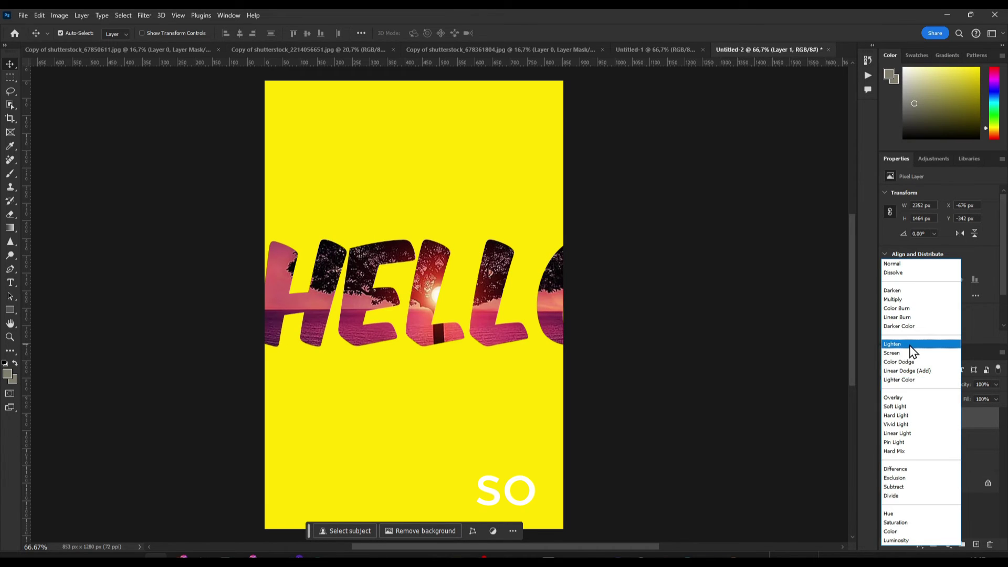
{"action": "left_click", "coordinate": [910, 343]}
{"action": "scroll", "coordinate": [927, 377], "scroll_direction": "down", "scroll_amount": 4}
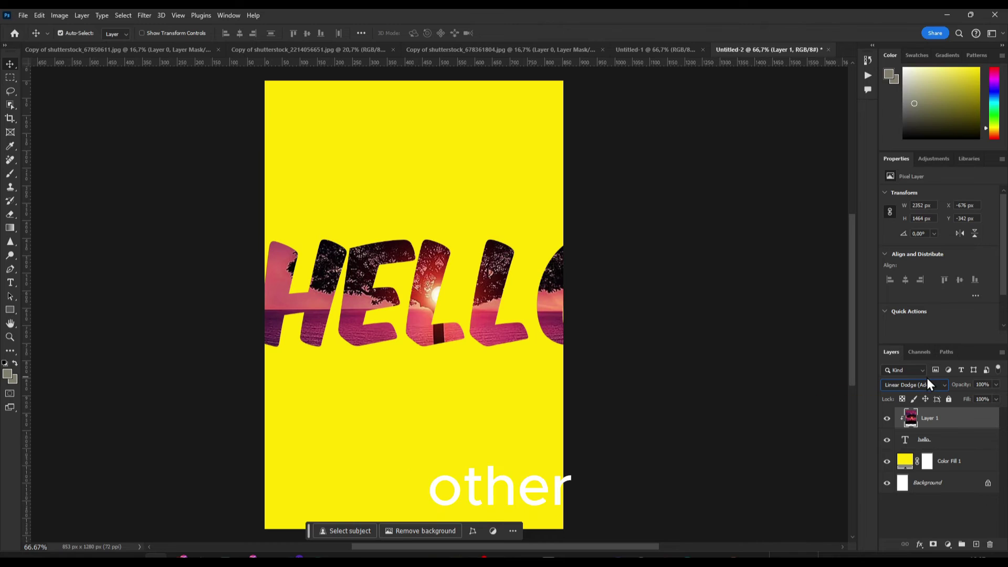
{"action": "scroll", "coordinate": [927, 385], "scroll_direction": "down", "scroll_amount": 5}
{"action": "scroll", "coordinate": [927, 383], "scroll_direction": "up", "scroll_amount": 8}
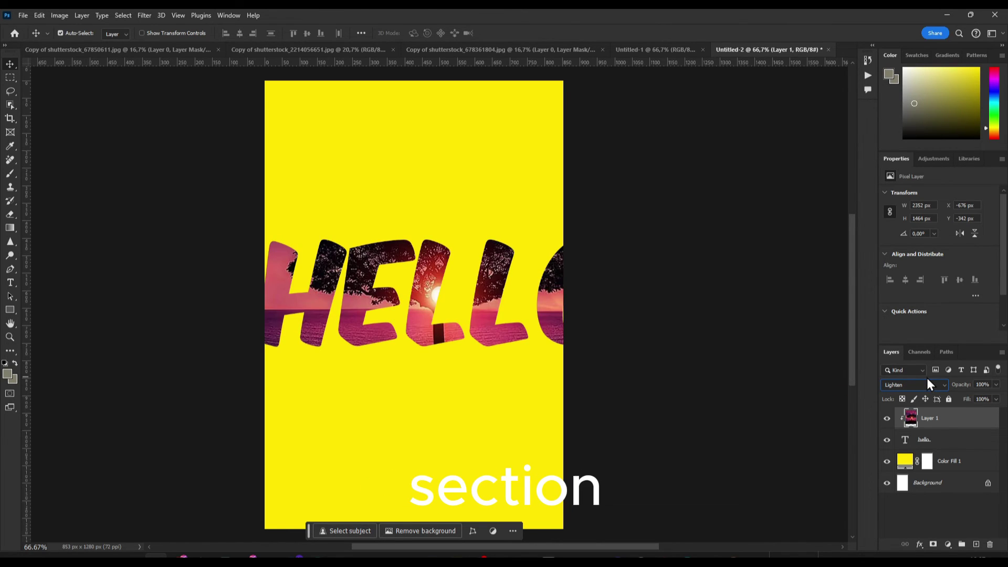
{"action": "scroll", "coordinate": [927, 385], "scroll_direction": "up", "scroll_amount": 4}
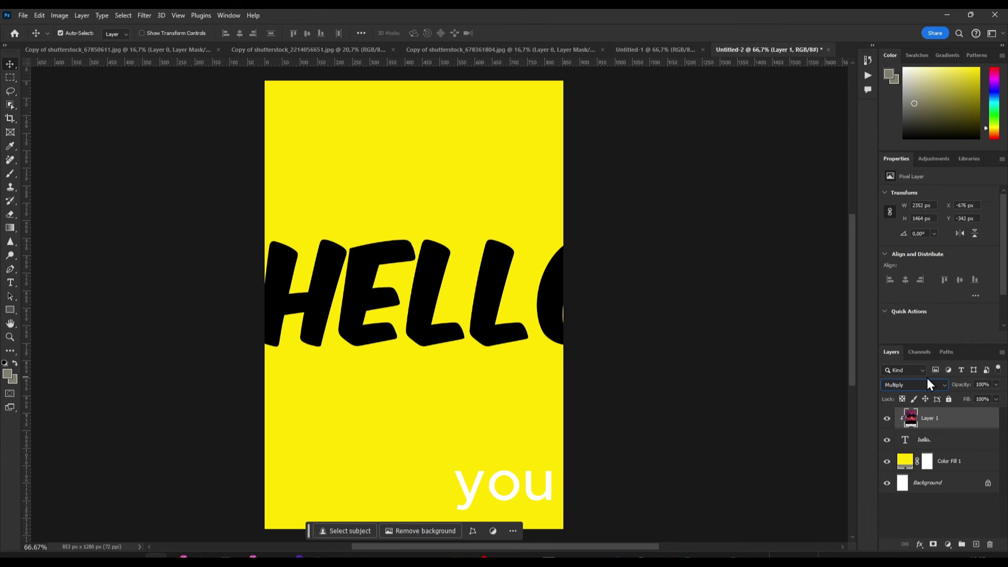
{"action": "left_click", "coordinate": [482, 555]}
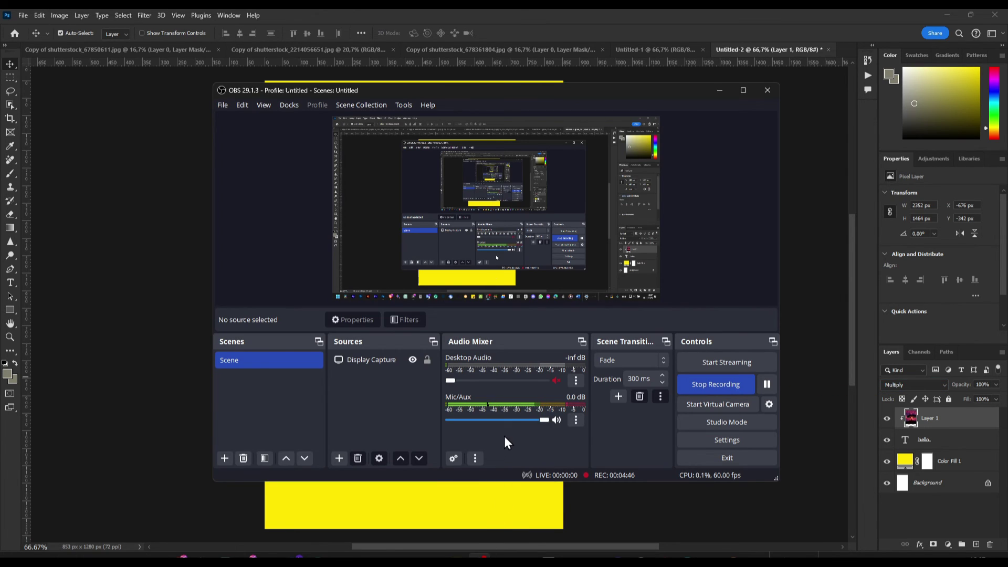